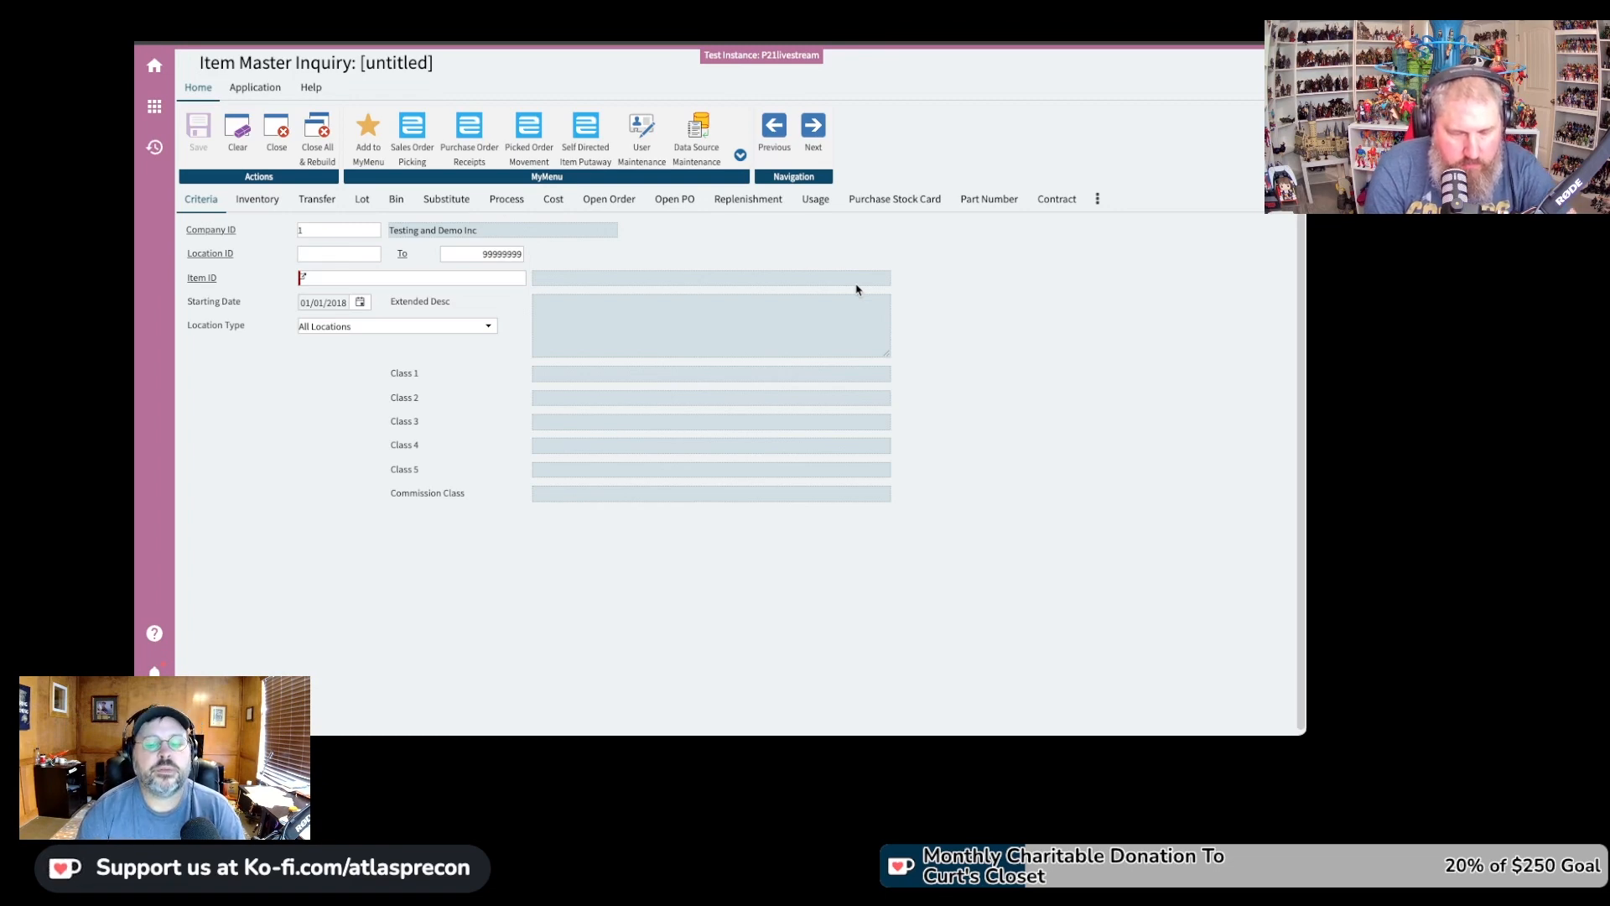
- Search the application menu for "merge" and open the Item Merge window
left_click(159, 75)
left_click(156, 69)
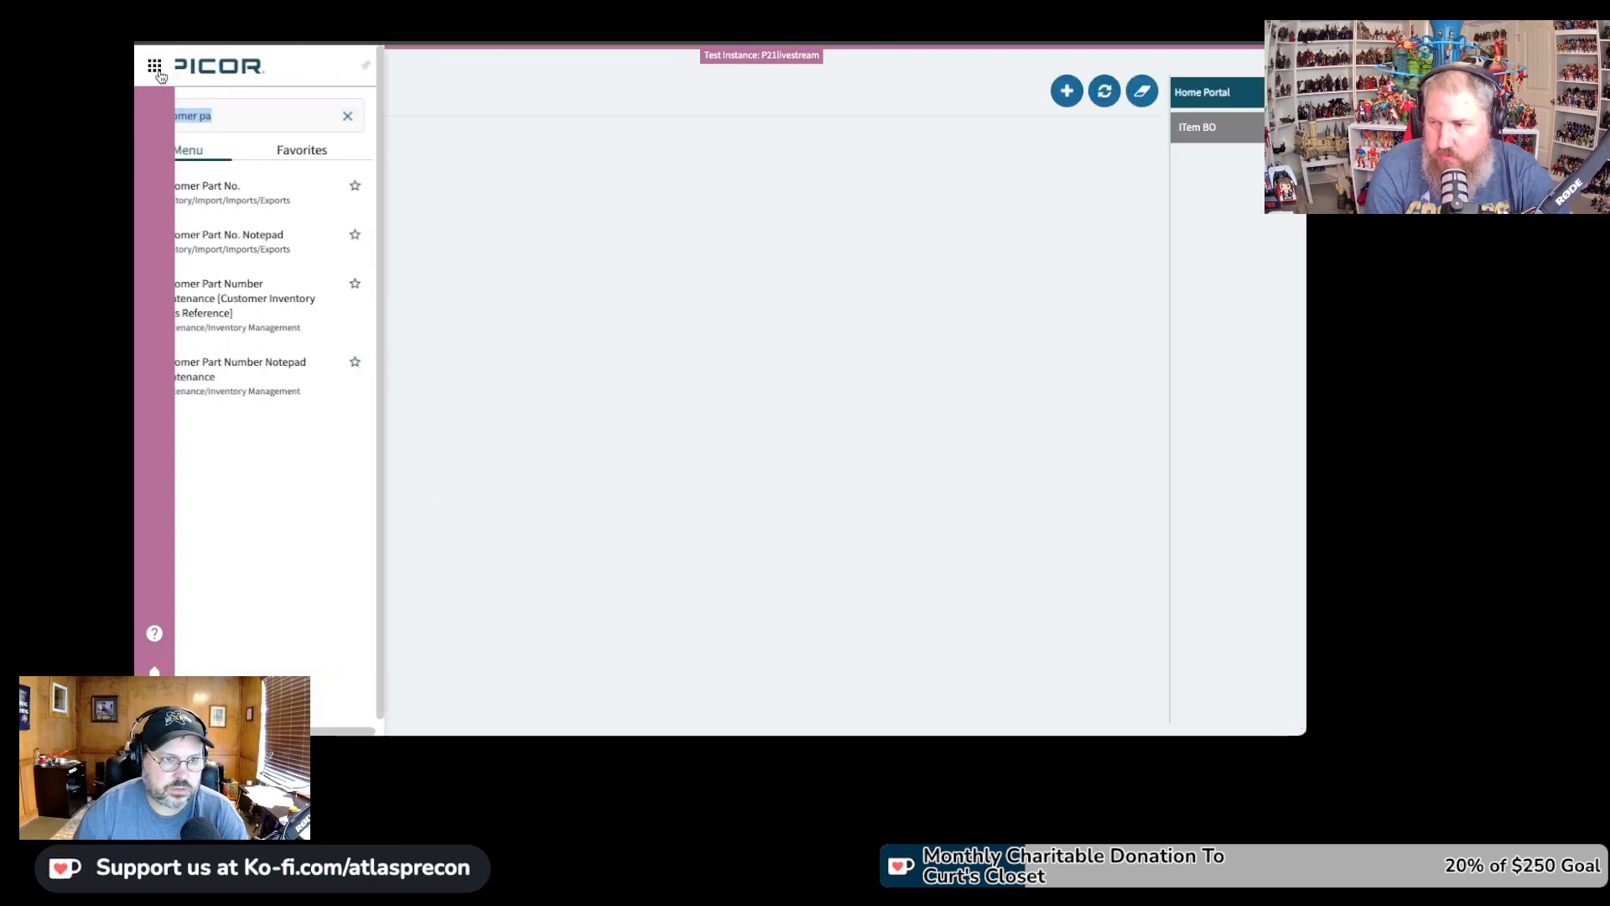
type("merger")
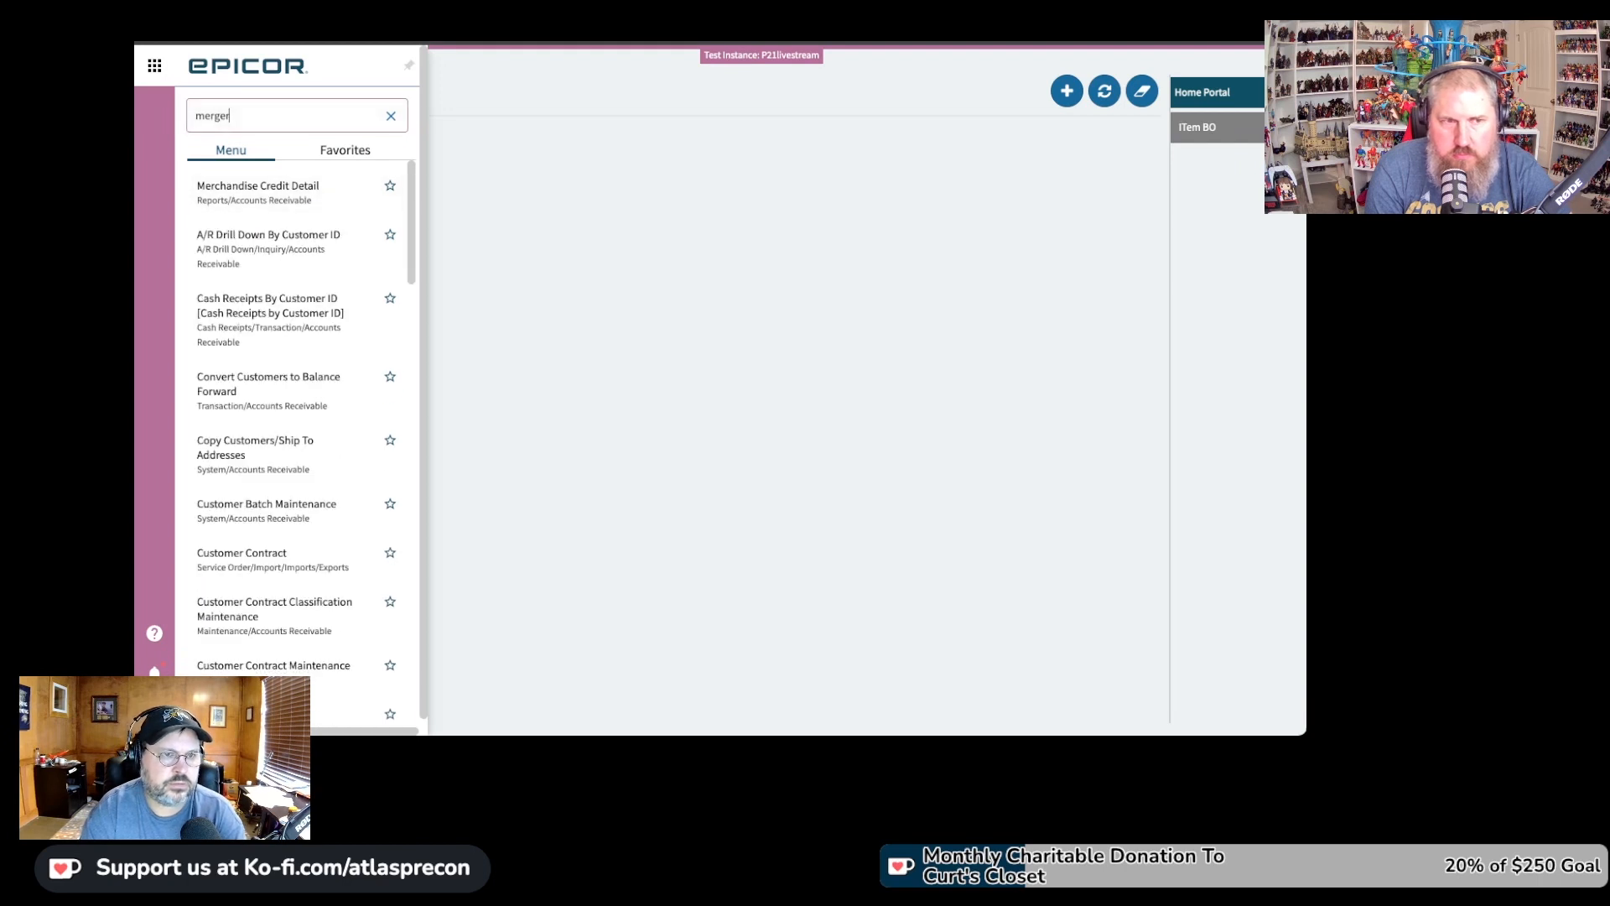
key("BackSpace")
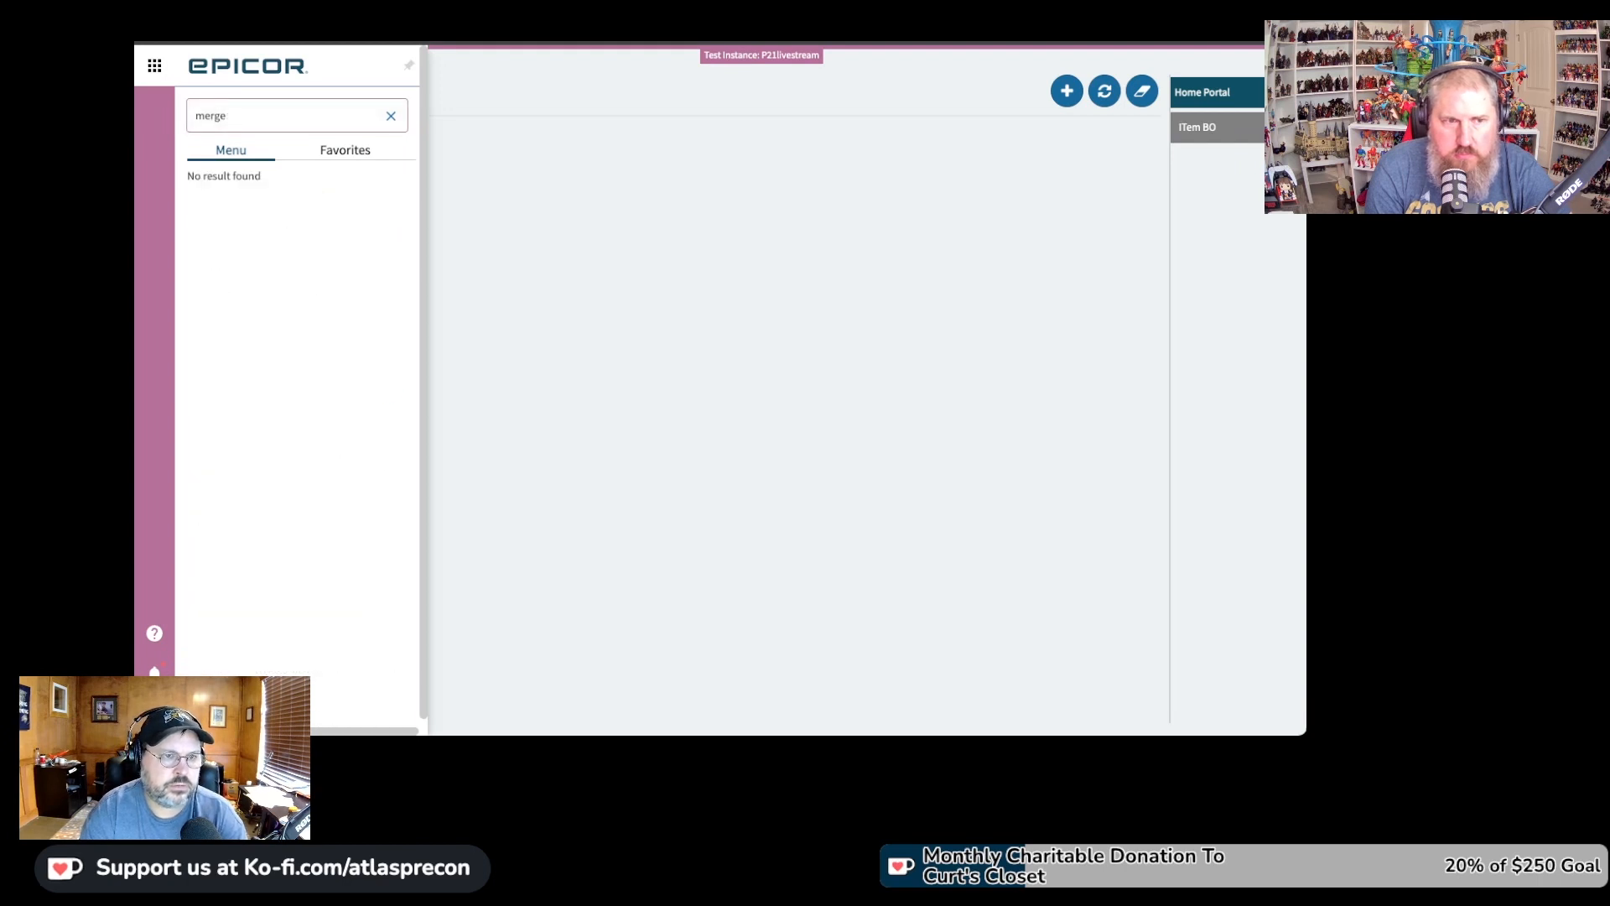
left_click(243, 290)
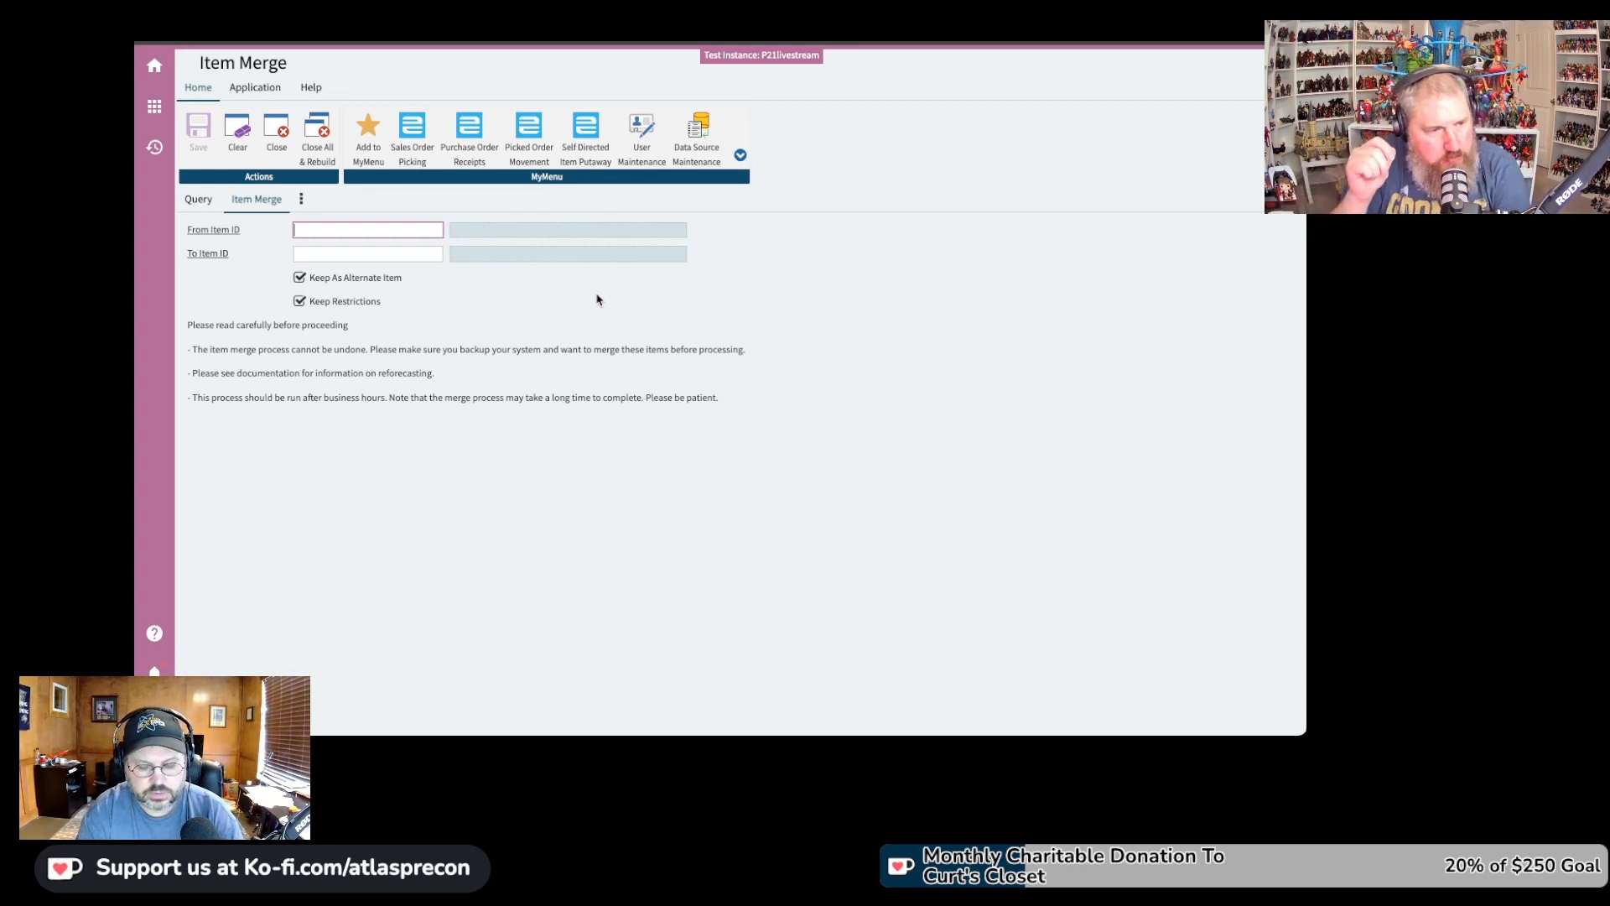
- Merge item A-NEW-ITEM into PALMOLIVE-SOAP, leaving Keep As Alternate Item and Keep Restrictions enabled, and confirm the irreversible process
type("NEW")
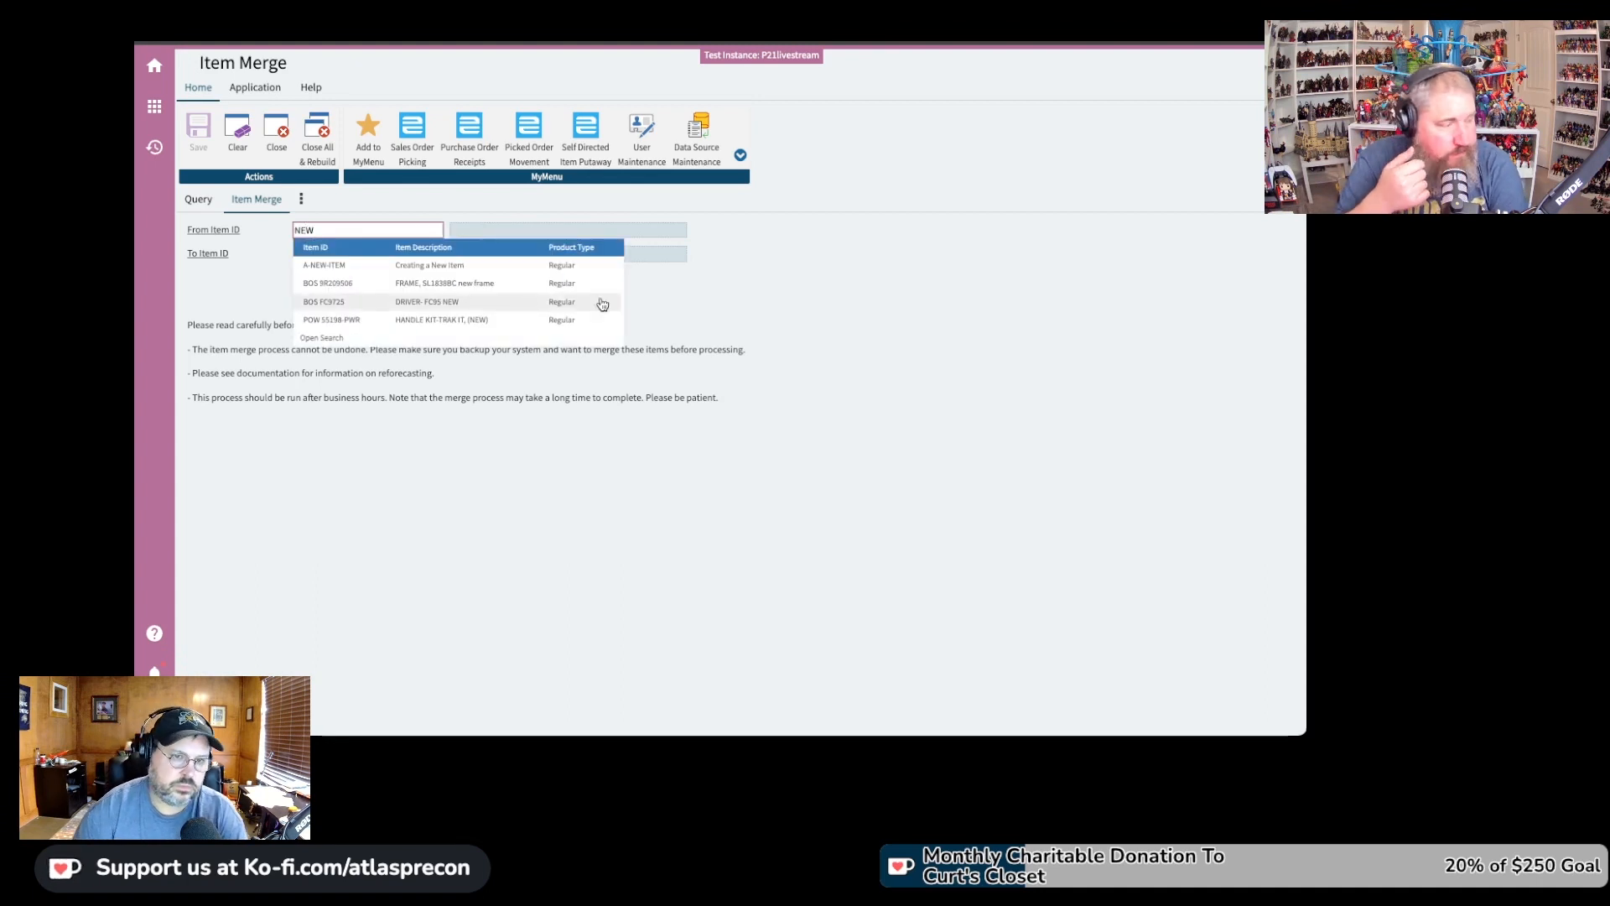
left_click(385, 266)
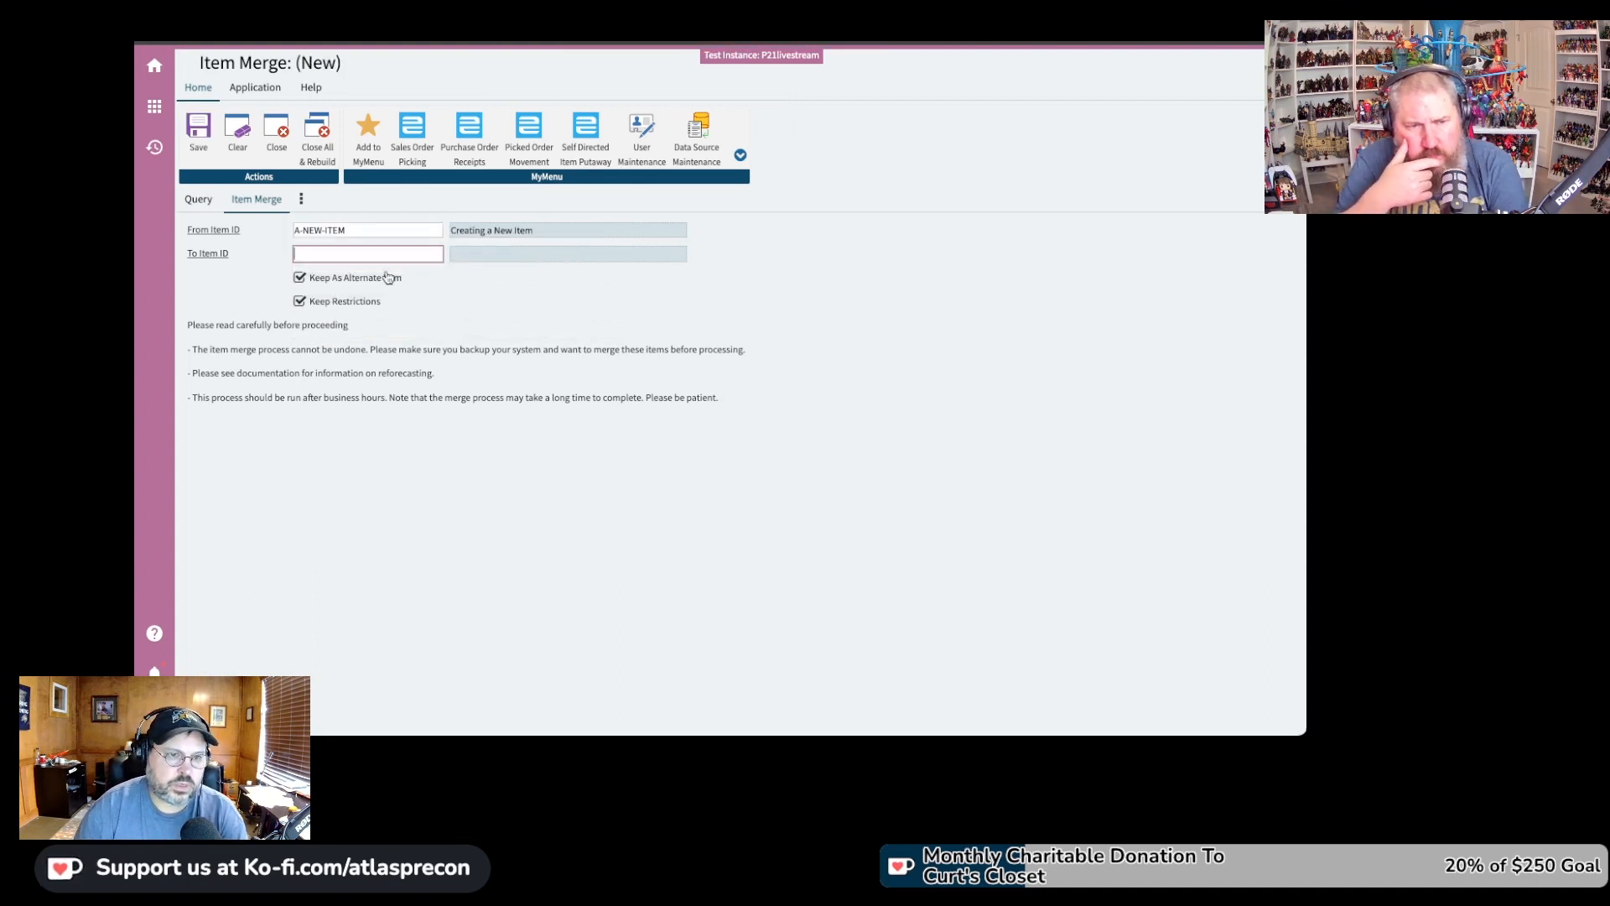
type("PAL")
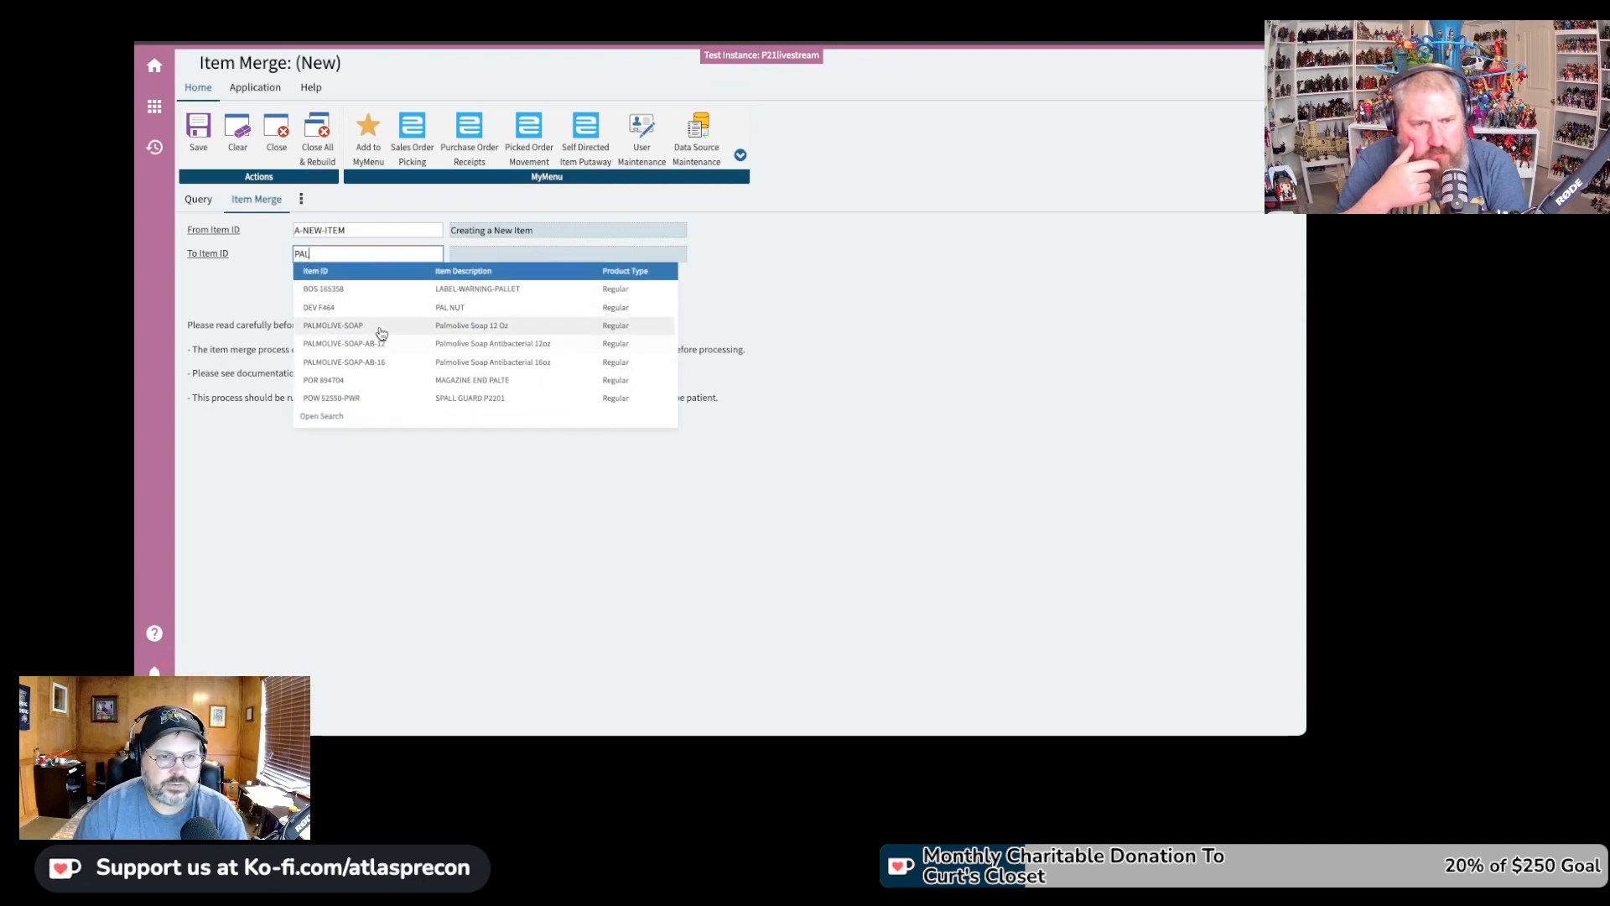
left_click(377, 327)
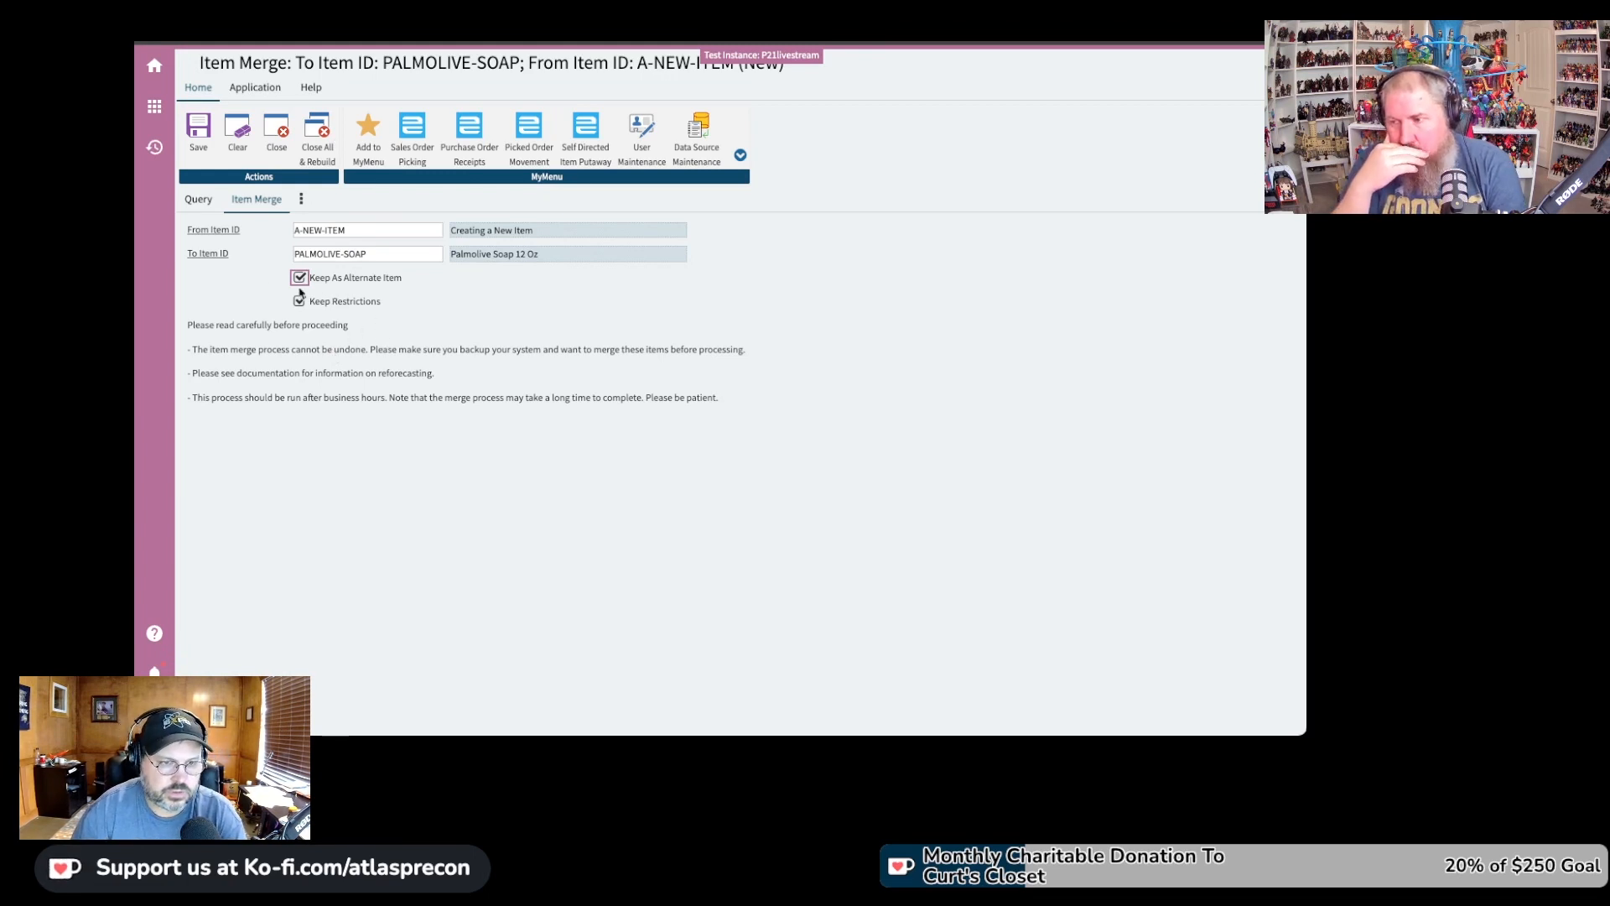
left_click(198, 143)
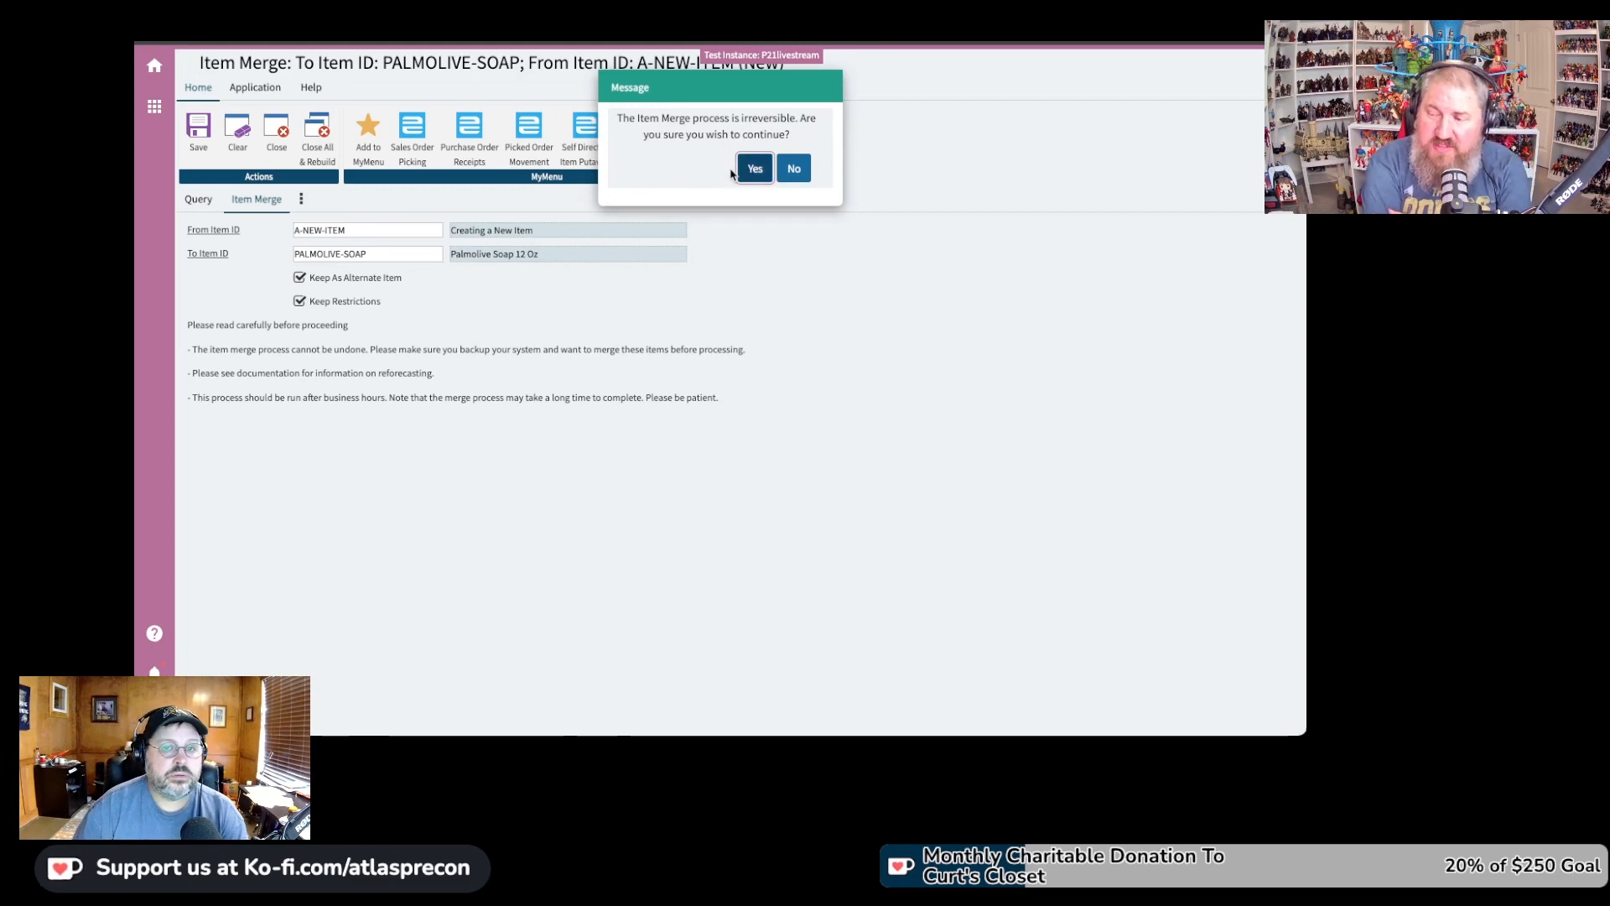
left_click(751, 175)
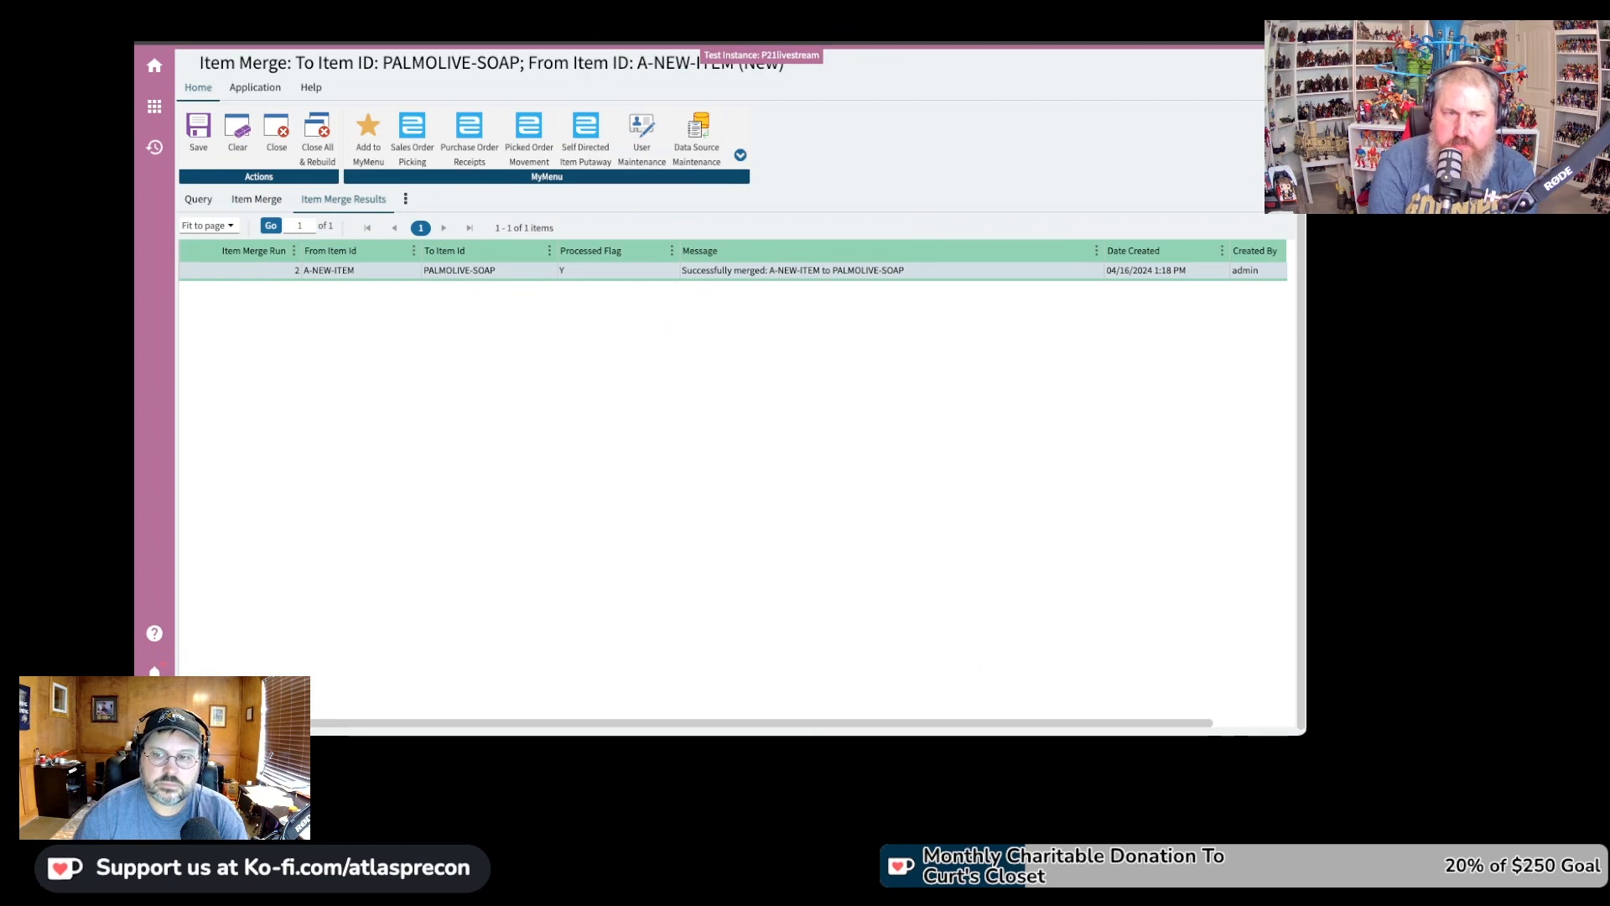
left_click_drag(716, 727, 873, 730)
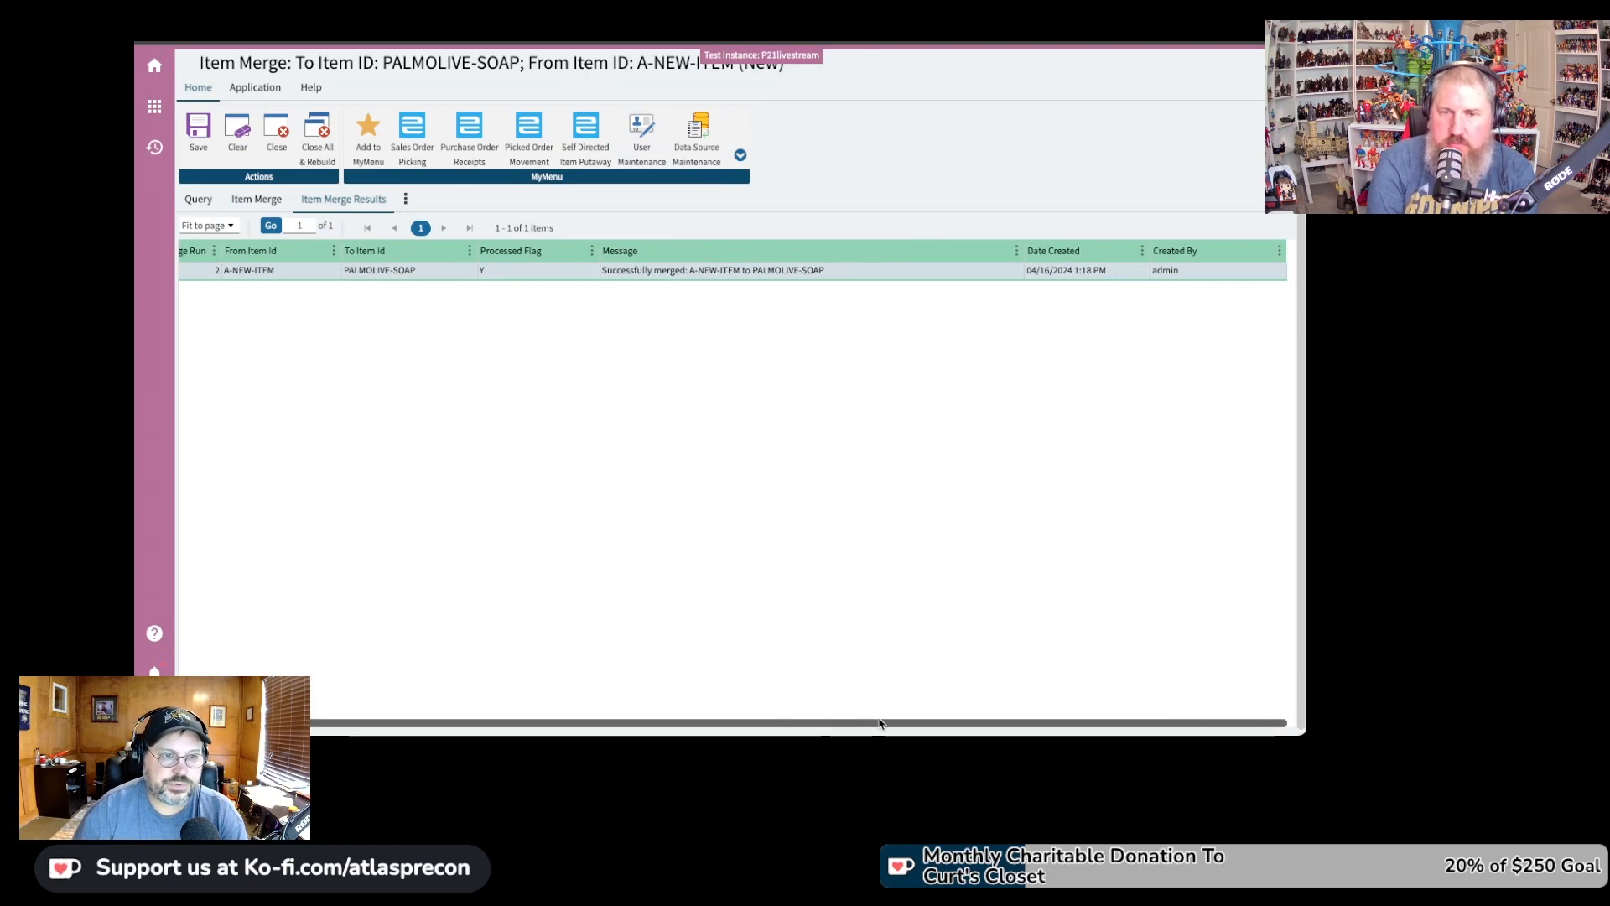
right_click(884, 728)
left_click(770, 439)
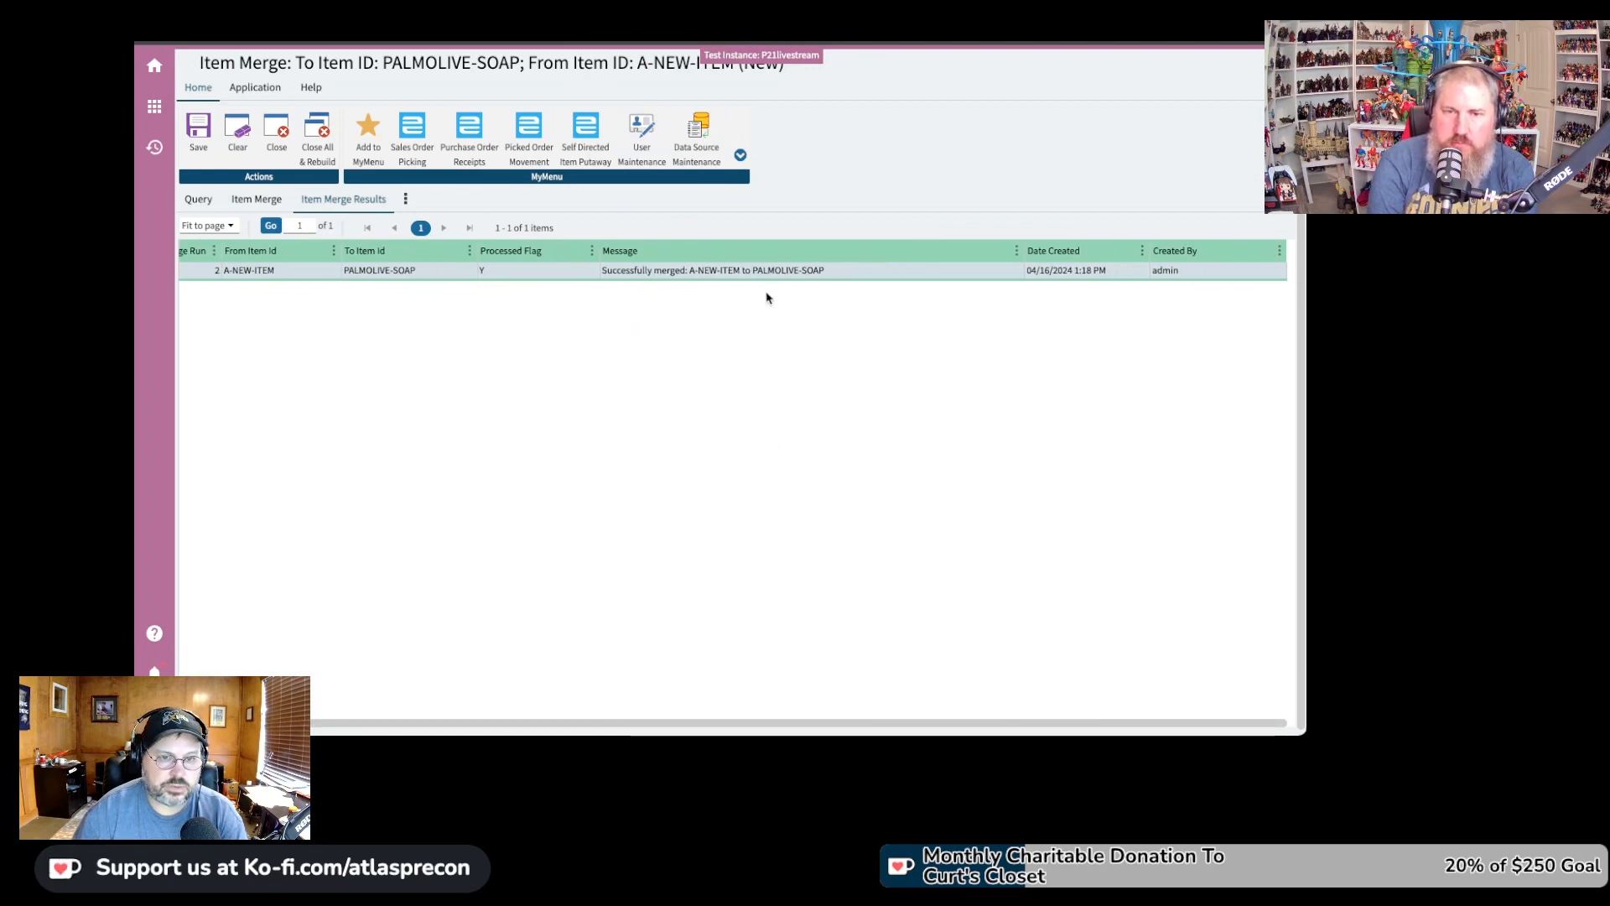
left_click_drag(1046, 722, 812, 712)
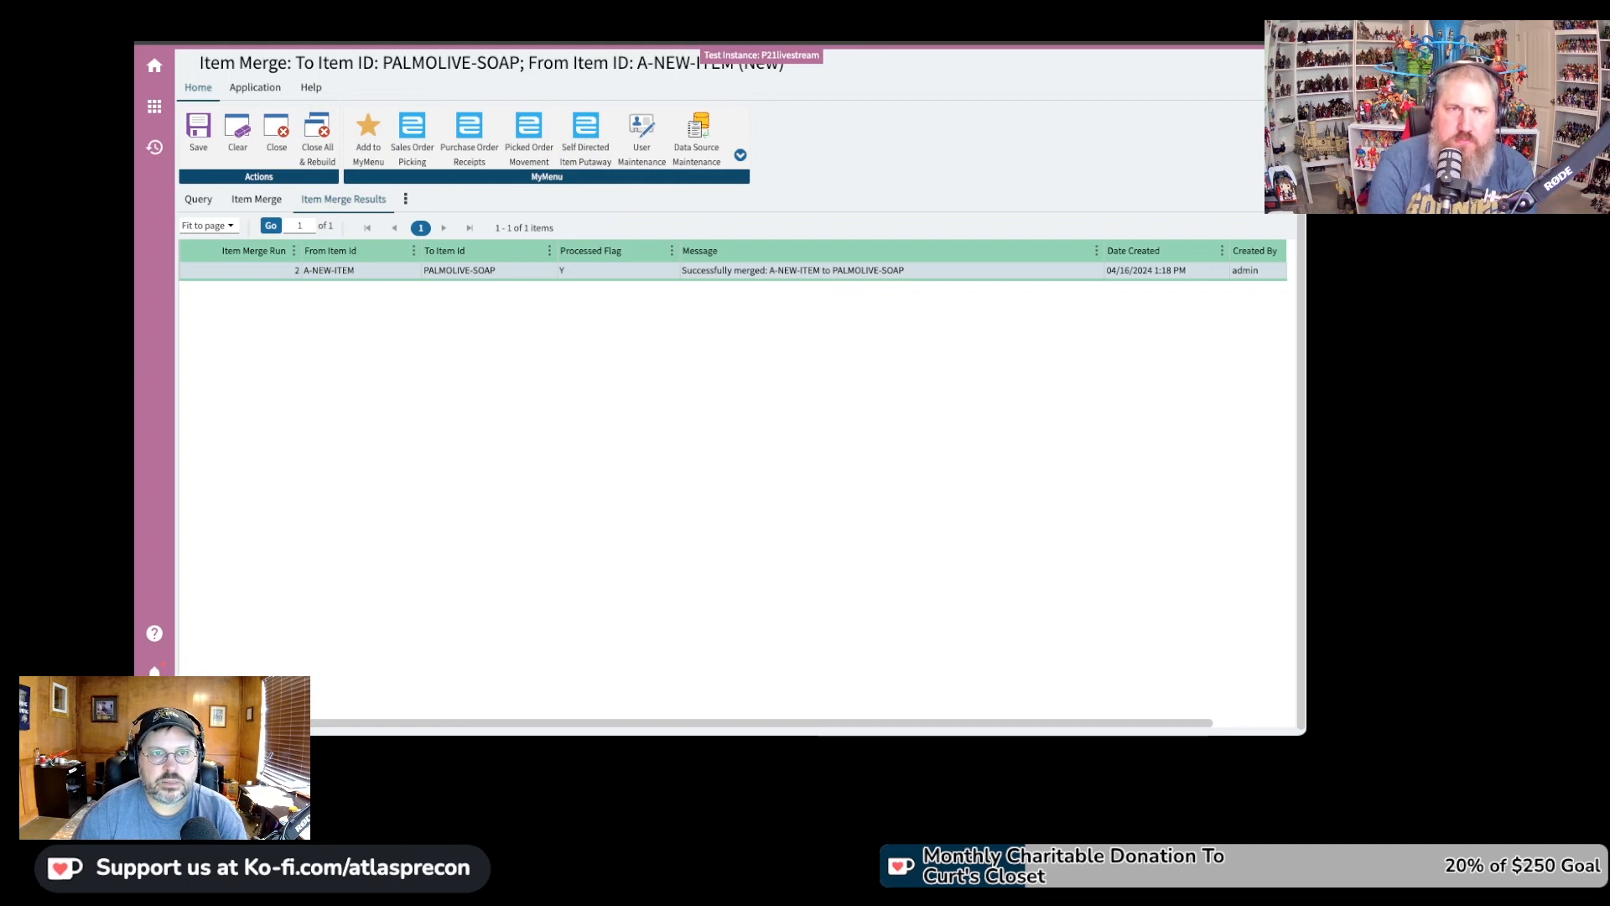
- Look up the merged item ID A-NEW-ITEM in Item Maintenance and view the alternate codes of the item it loads
left_click(463, 25)
type("A-NEw")
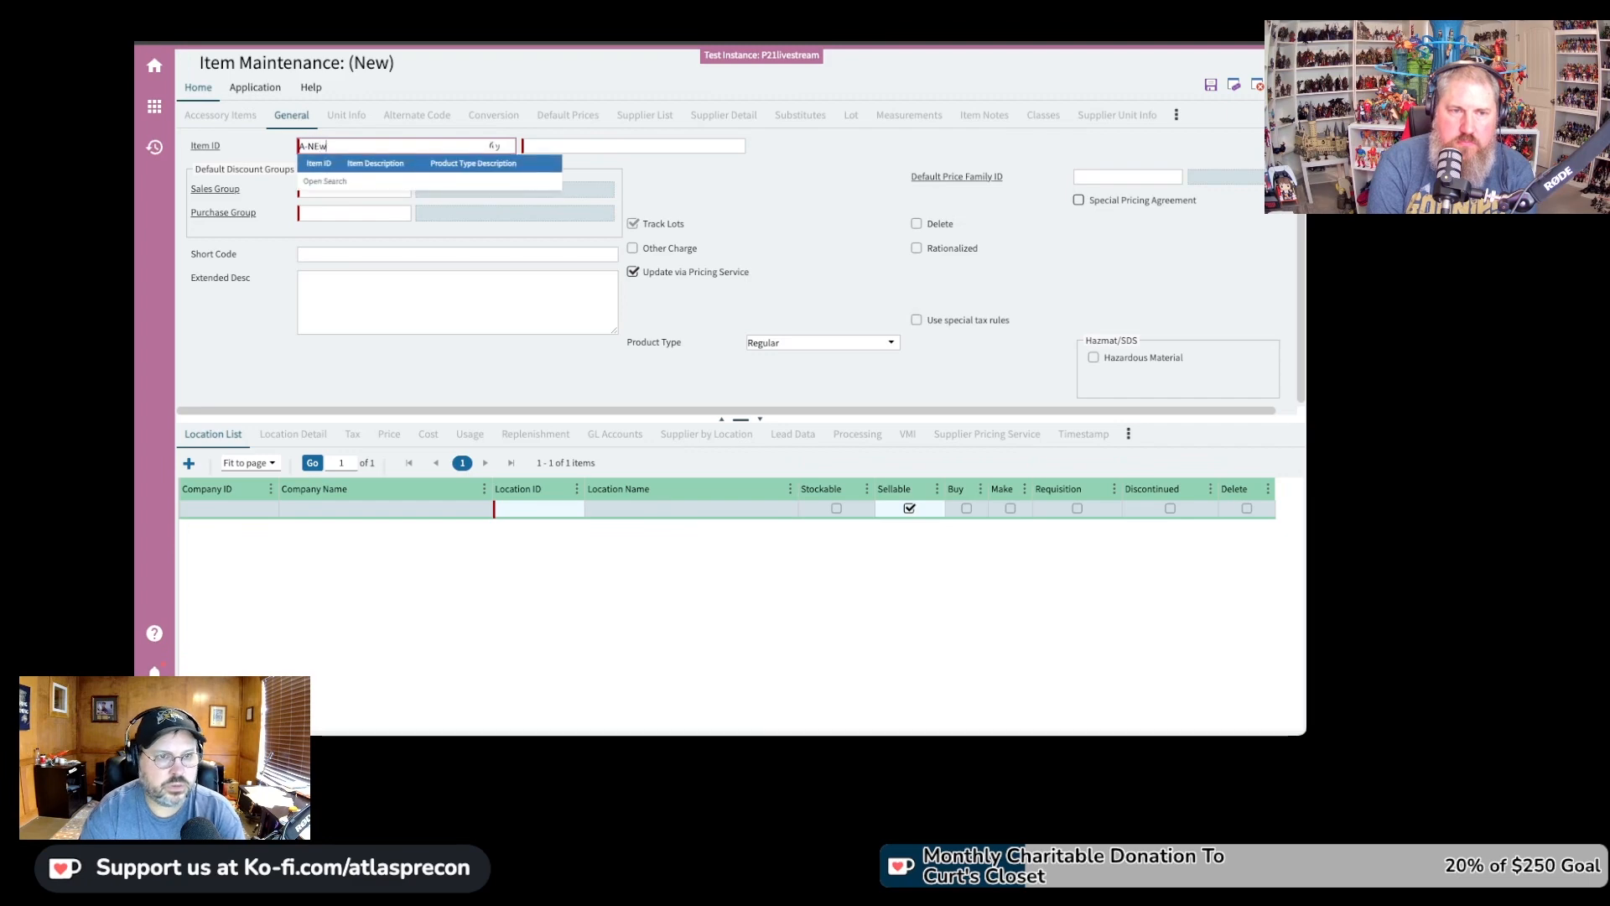
type("_ite")
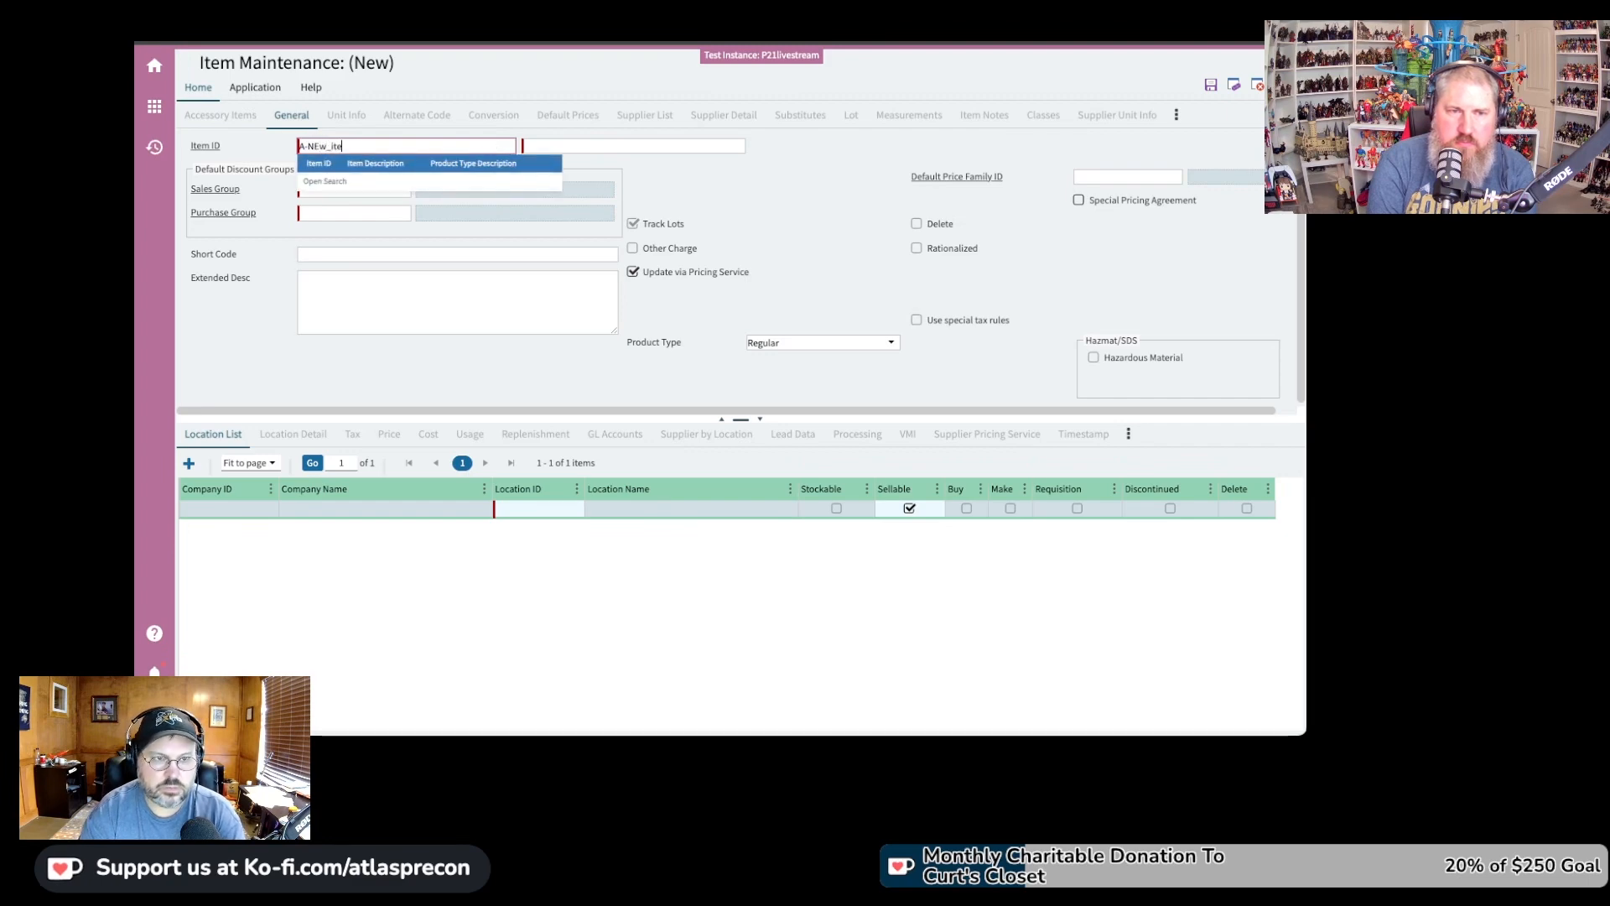
key("BackSpace")
key("BackSpace")
key("BackSpace")
key("BackSpace")
type("-item")
key("Tab")
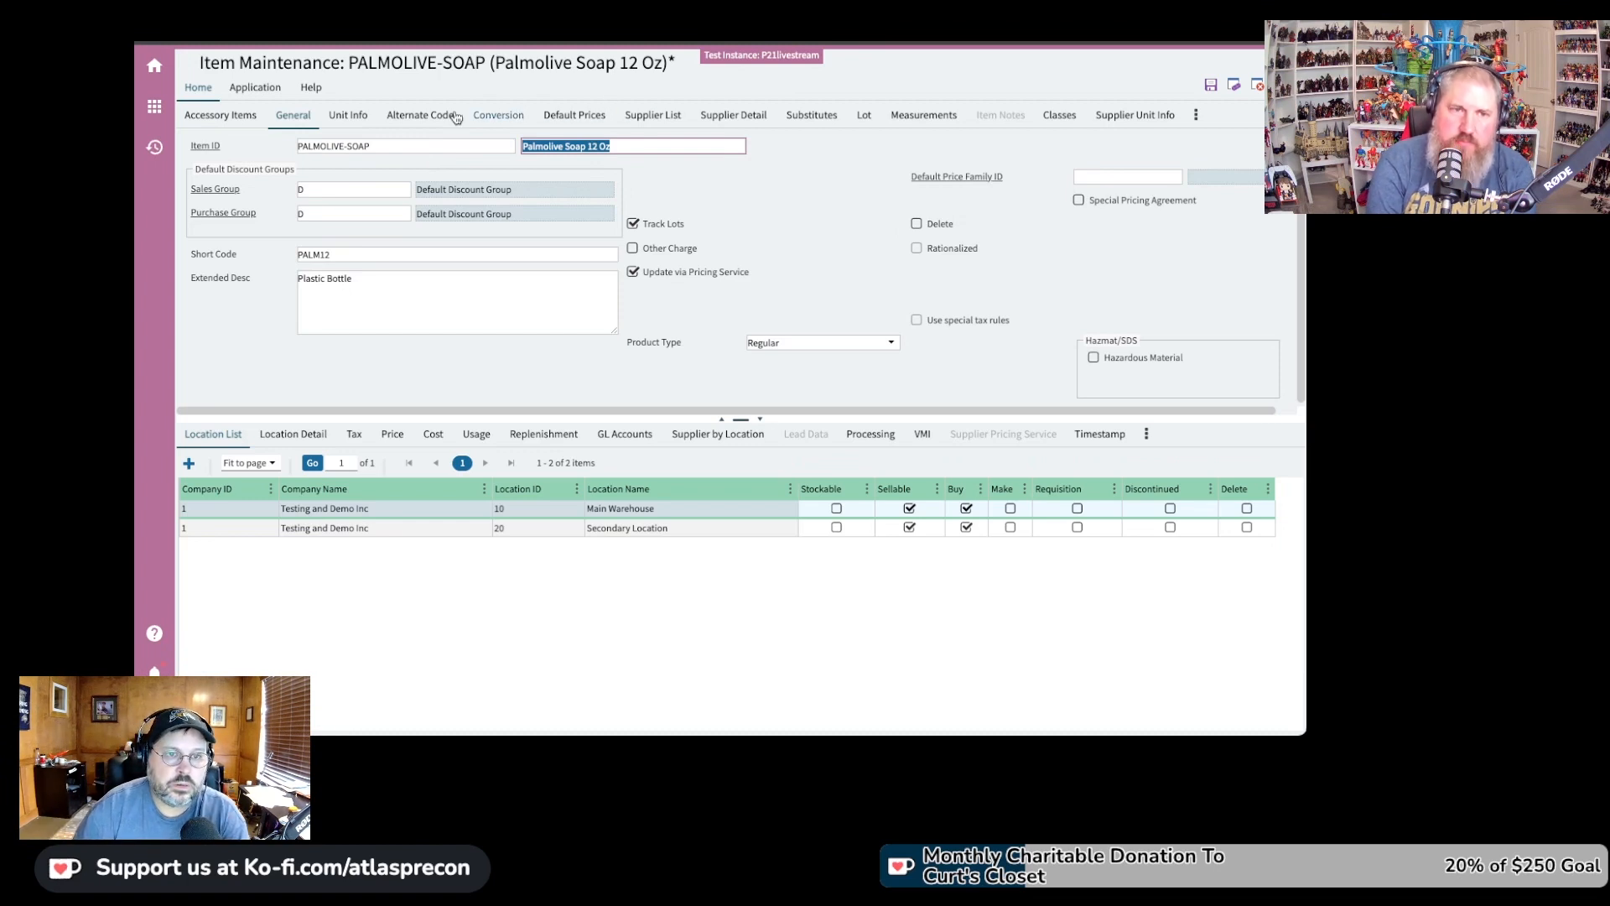
left_click(420, 115)
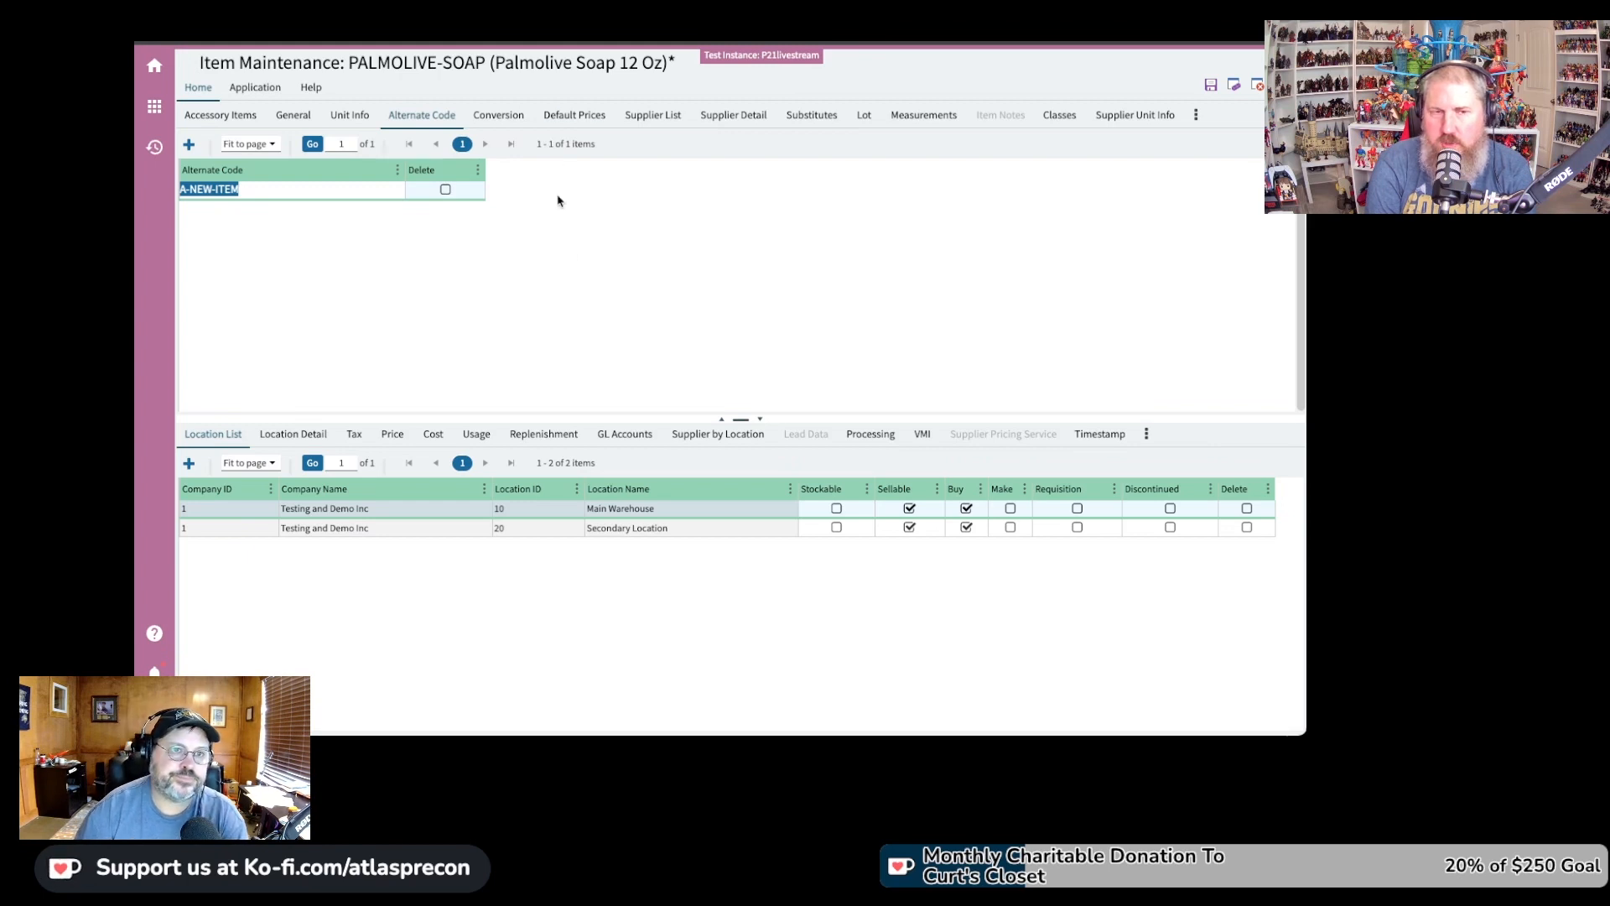
- Search the application menu for "edit item i" and open the Edit Item ID window
left_click(158, 67)
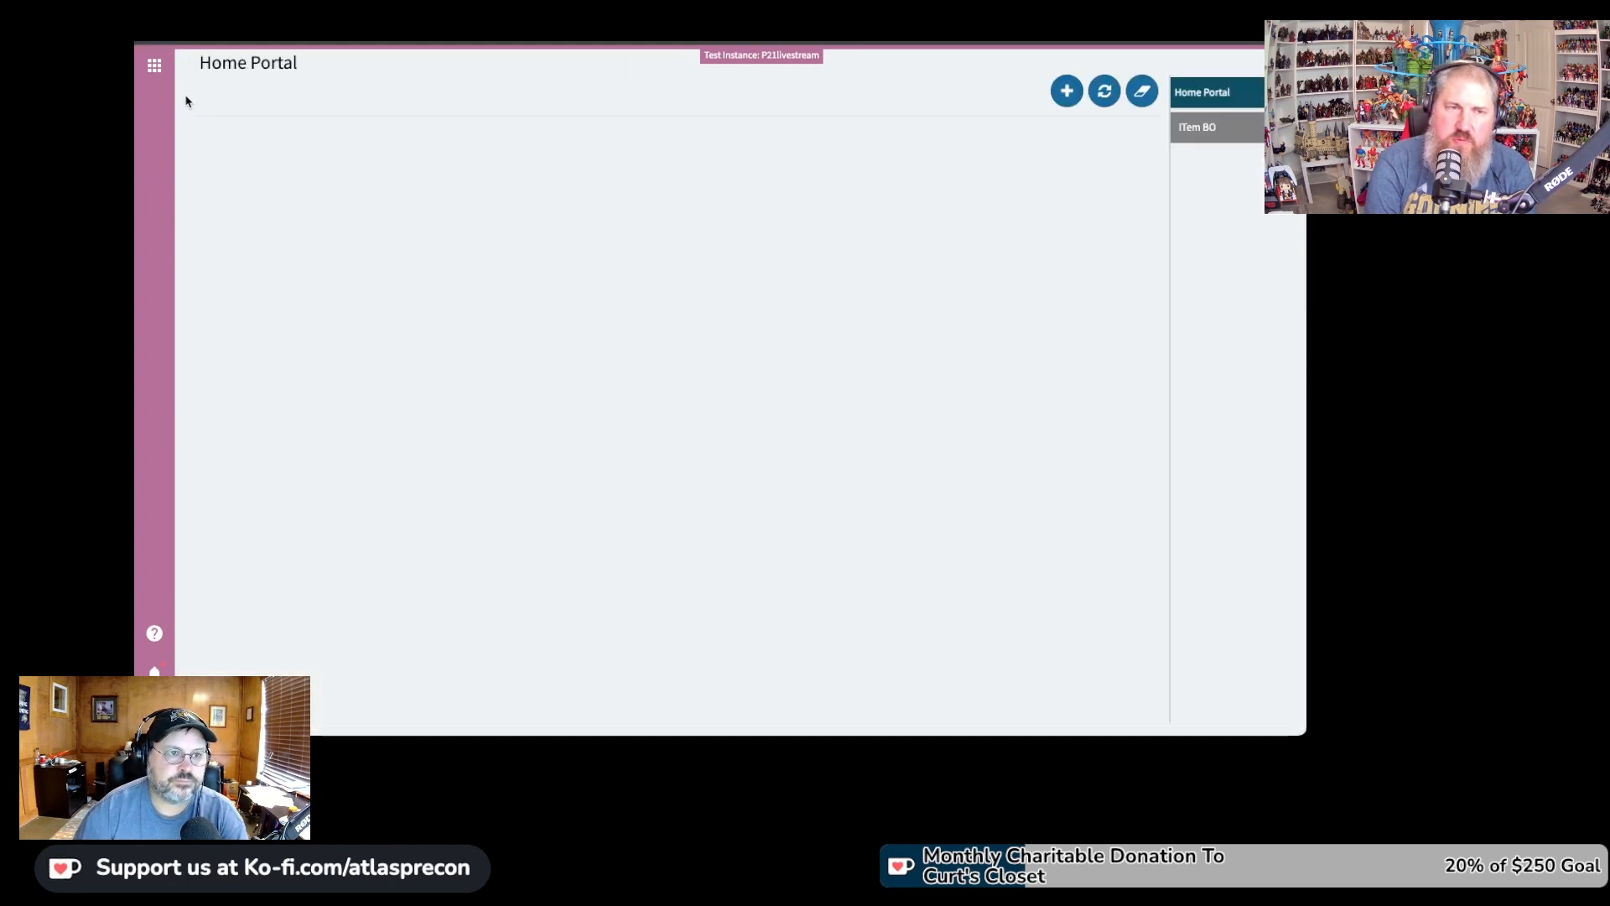
left_click(155, 66)
type("edit item i")
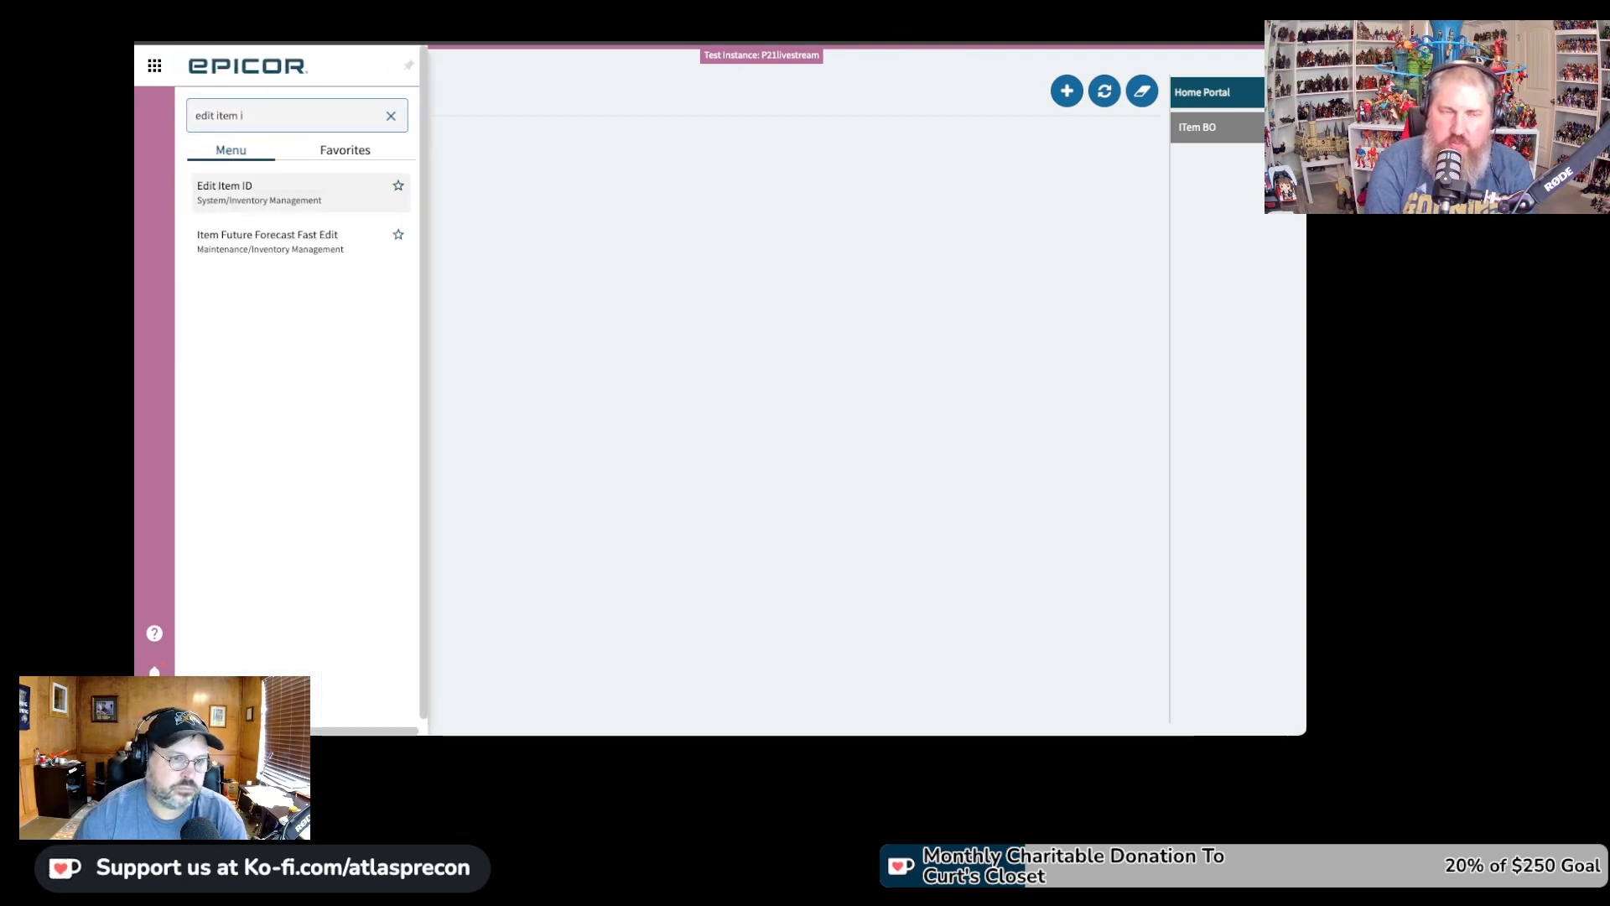
left_click(314, 197)
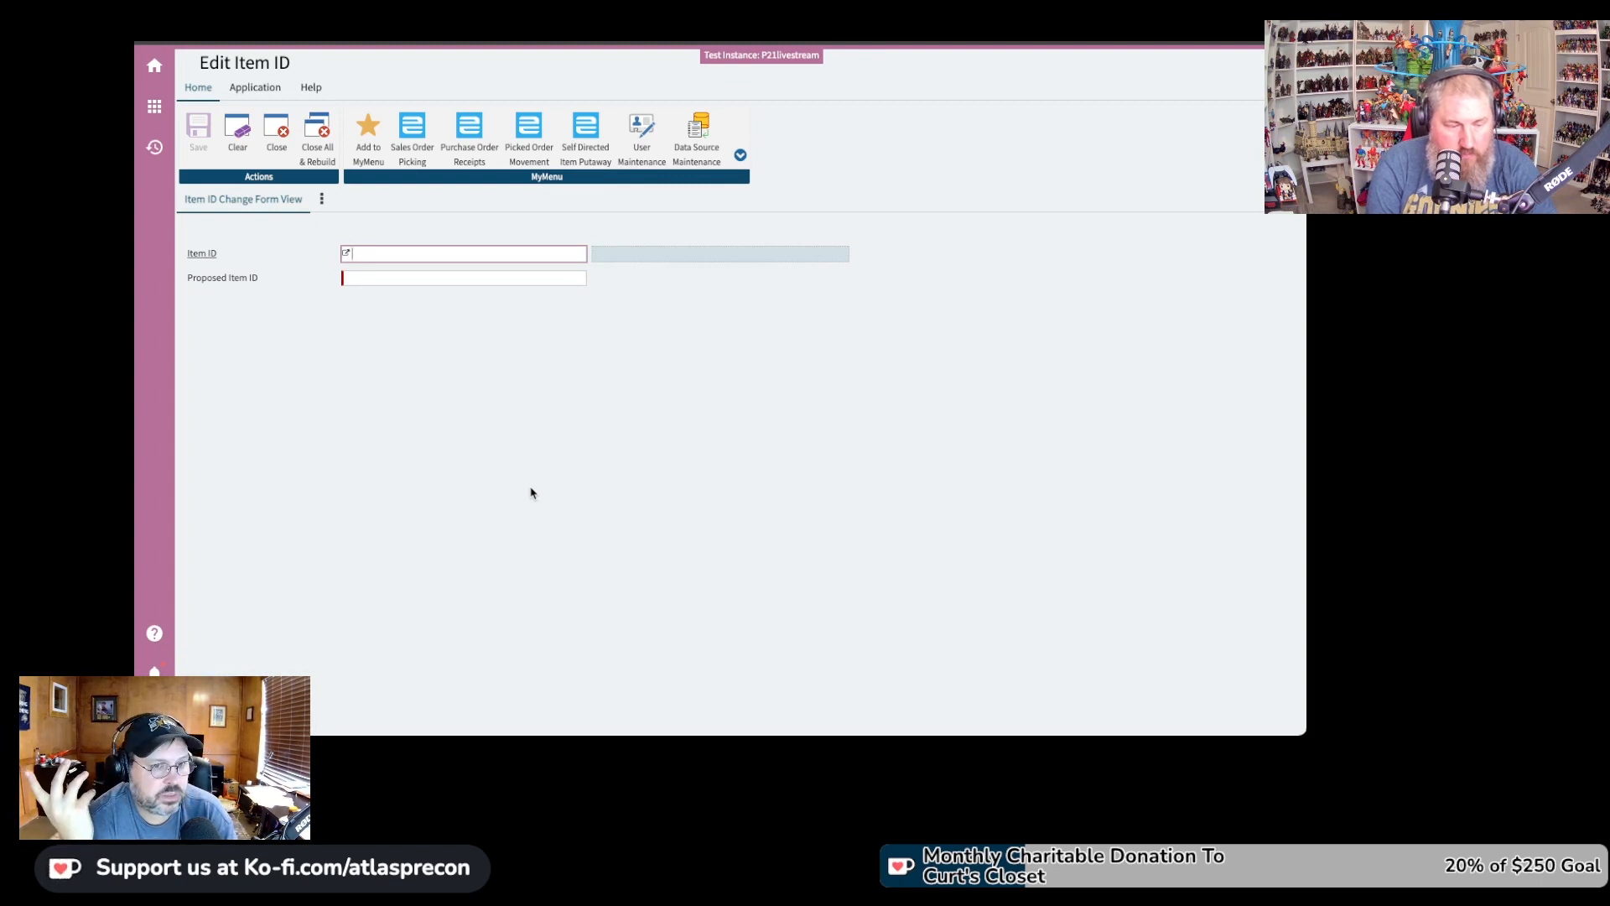
- Load item BND 001991-00, enter BLAH as its proposed item ID, and clear the record without saving
type("bnd 00")
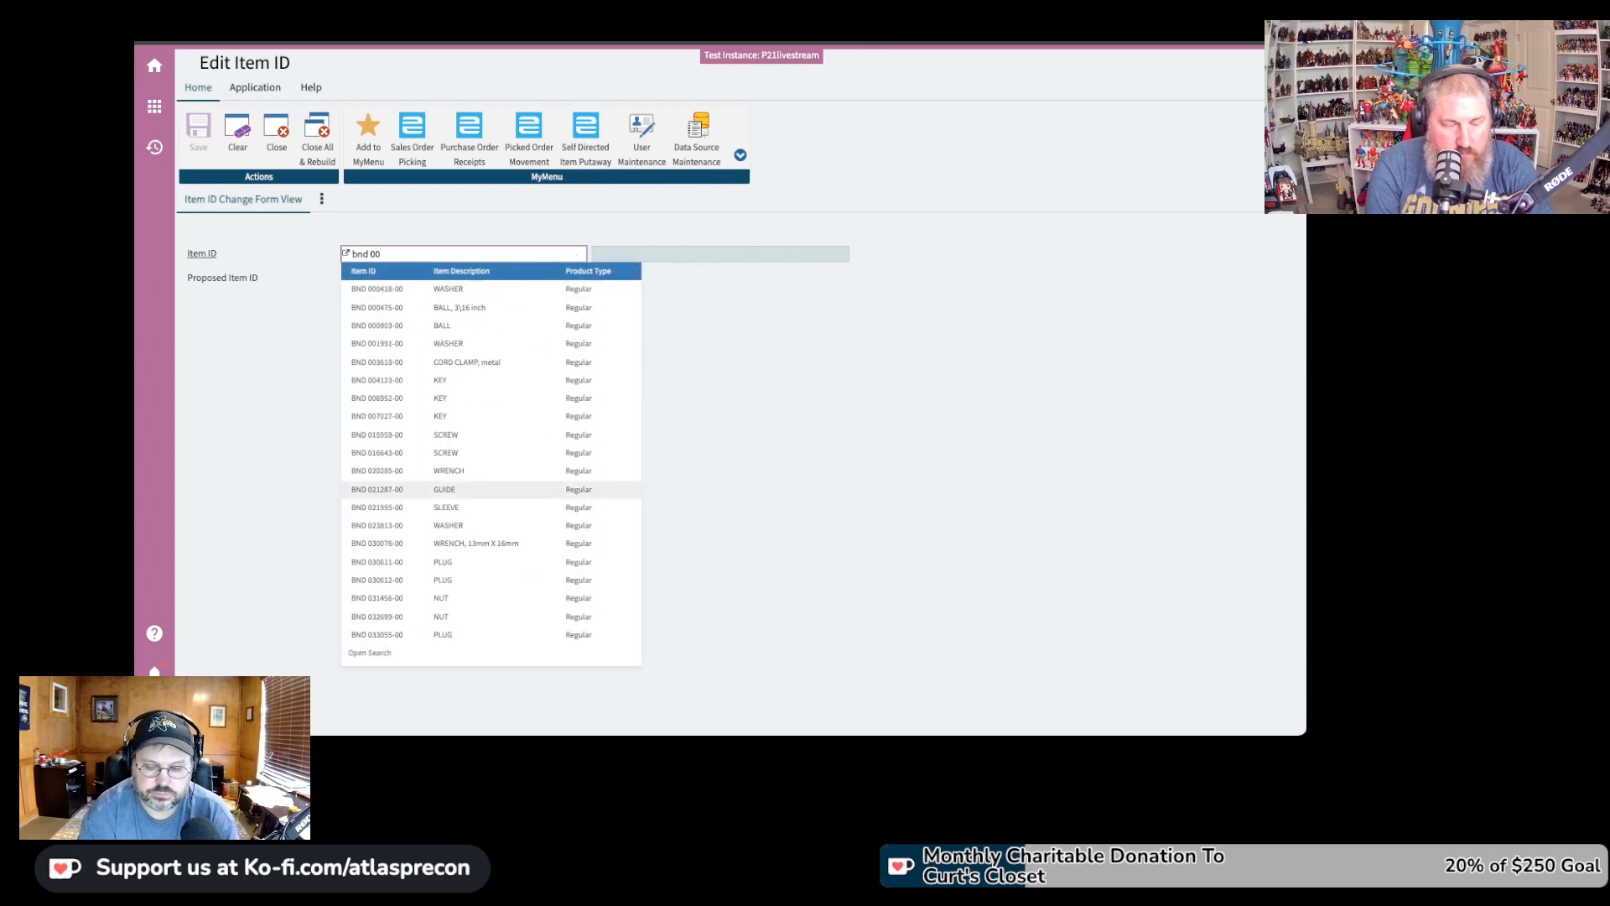
type("19")
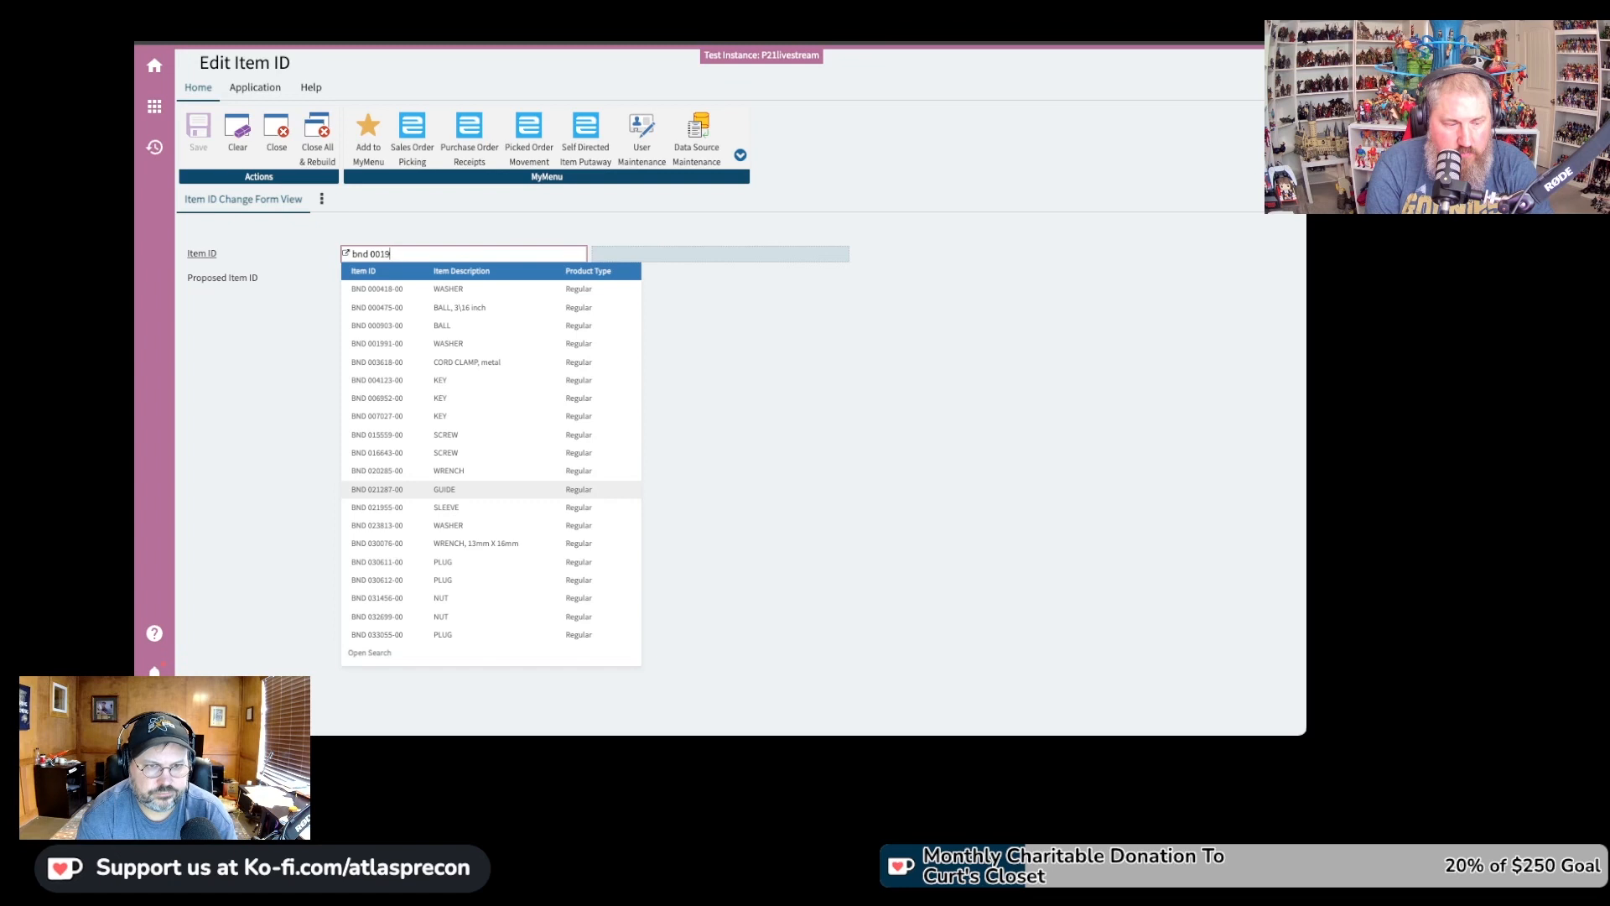
type("91-")
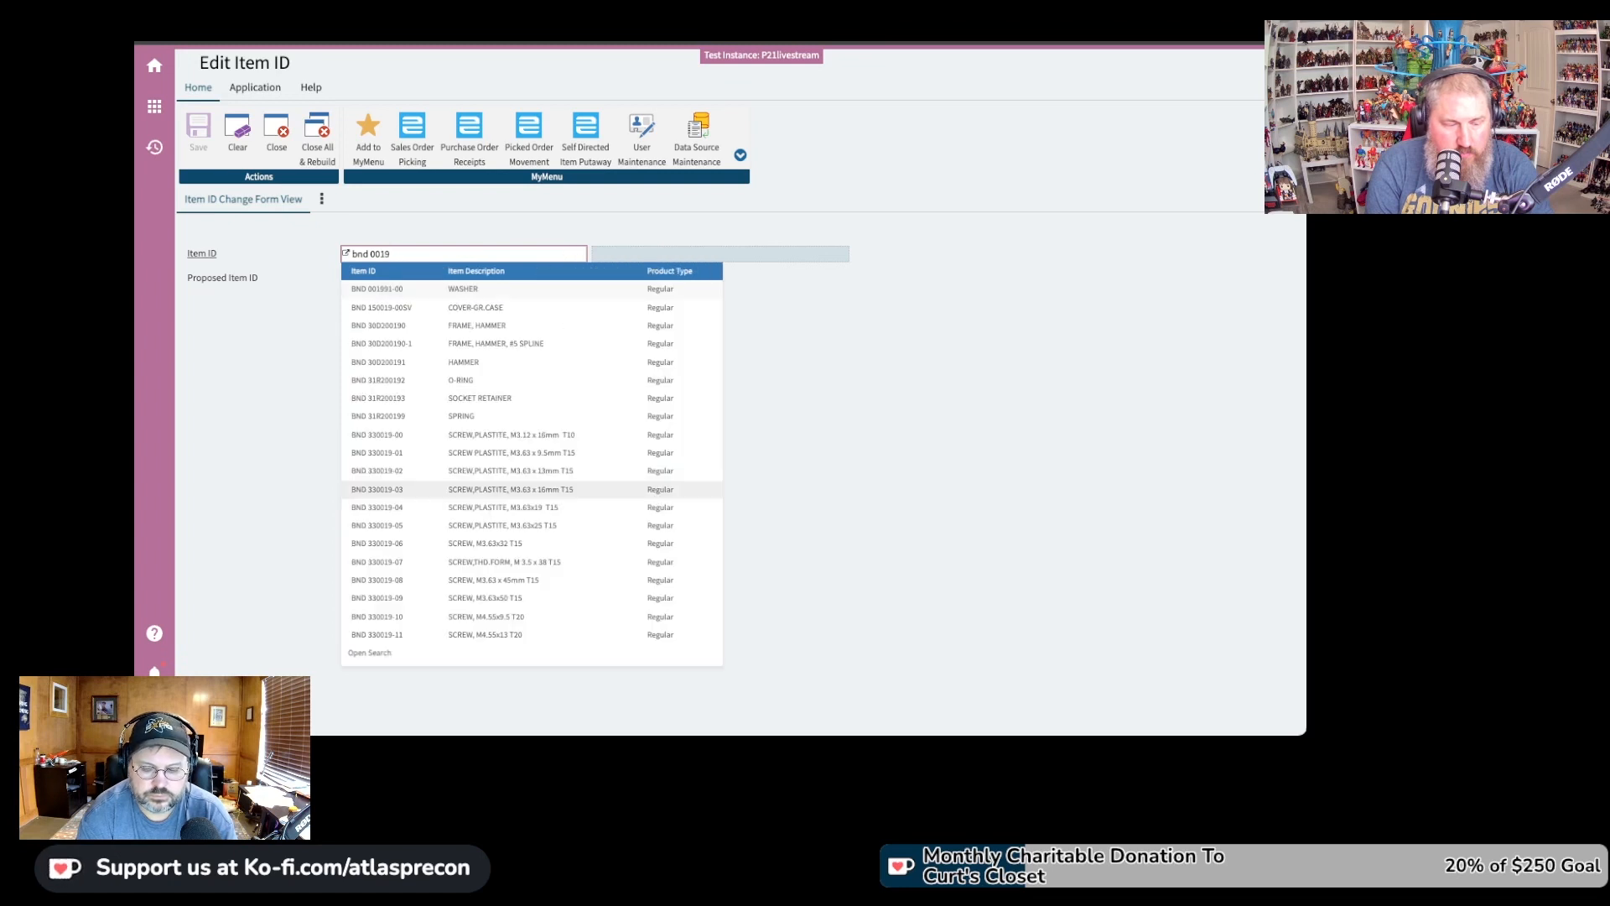
type("00")
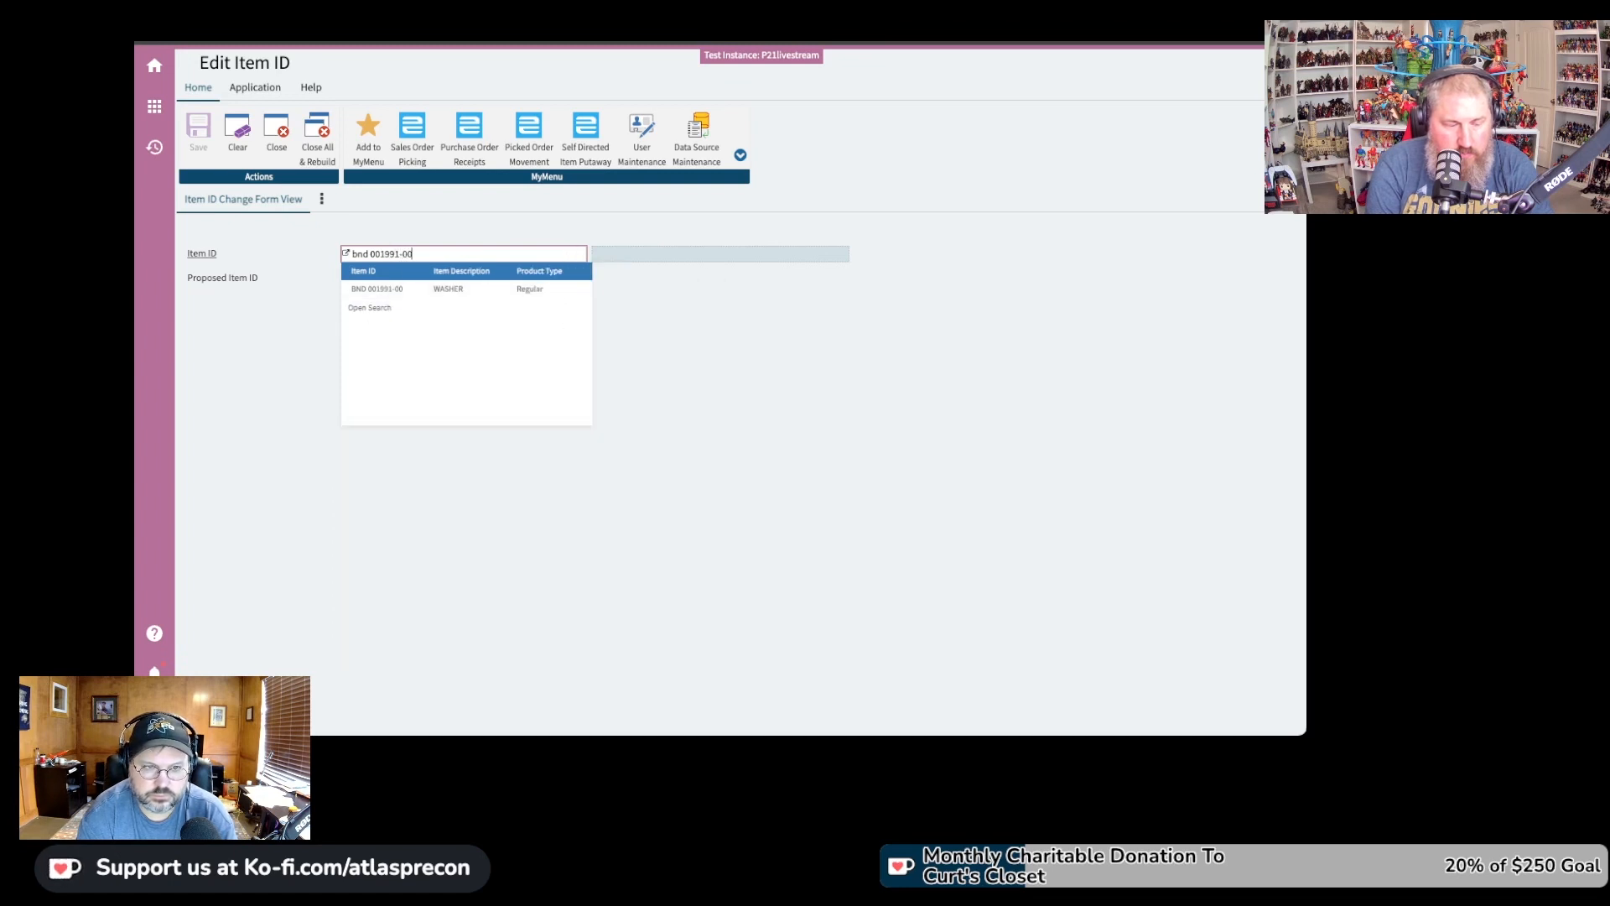
key("Tab")
type("BLAH")
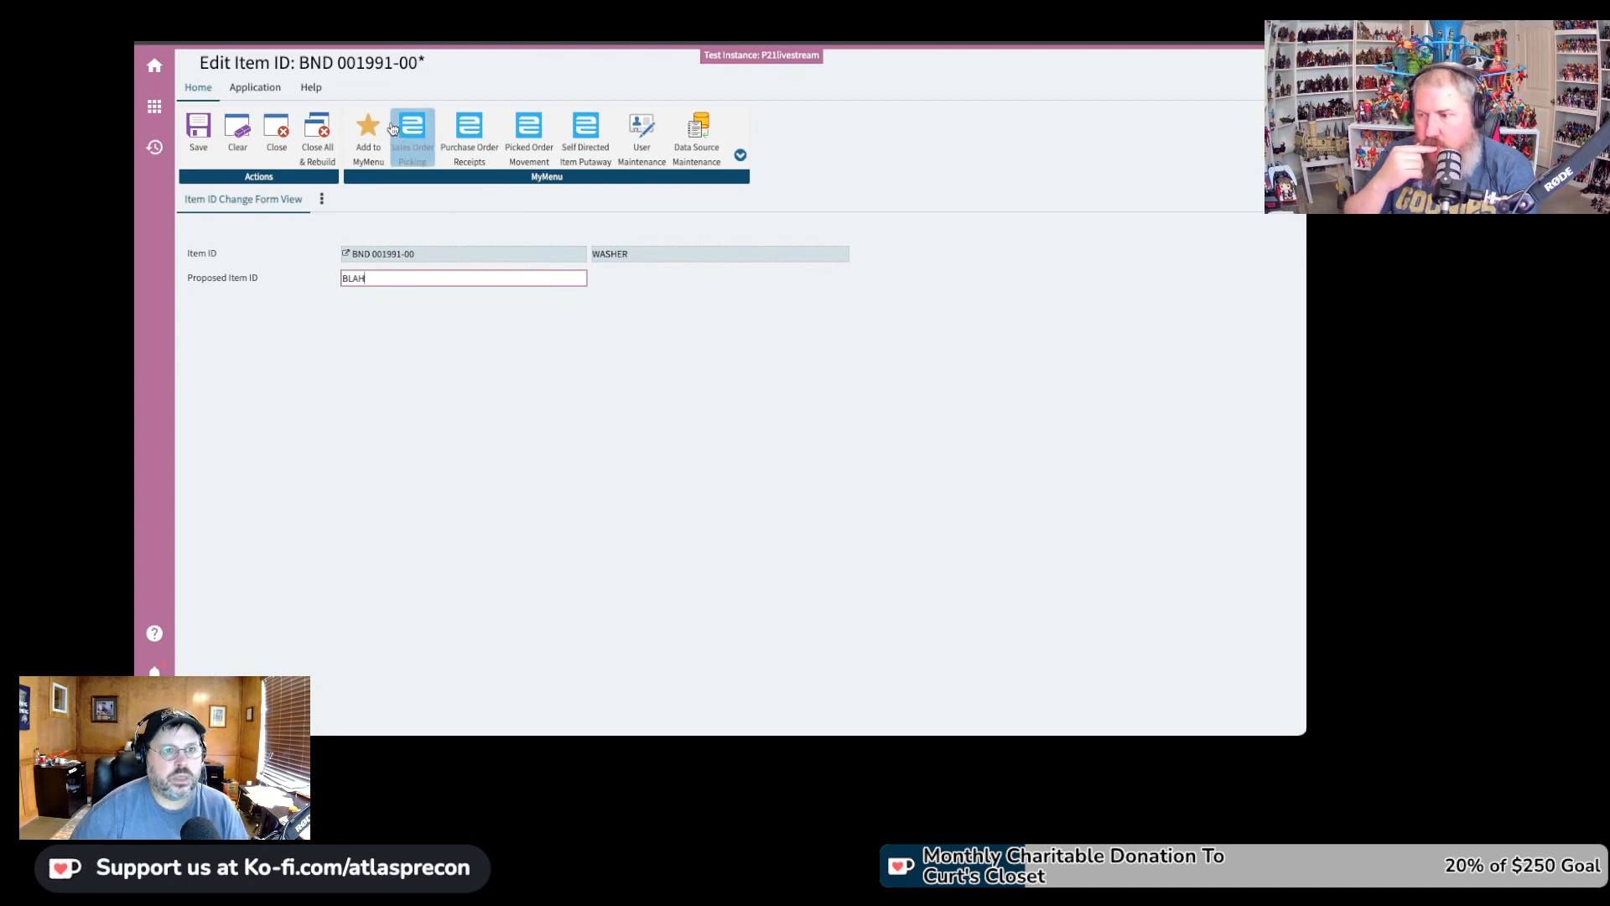
left_click(239, 151)
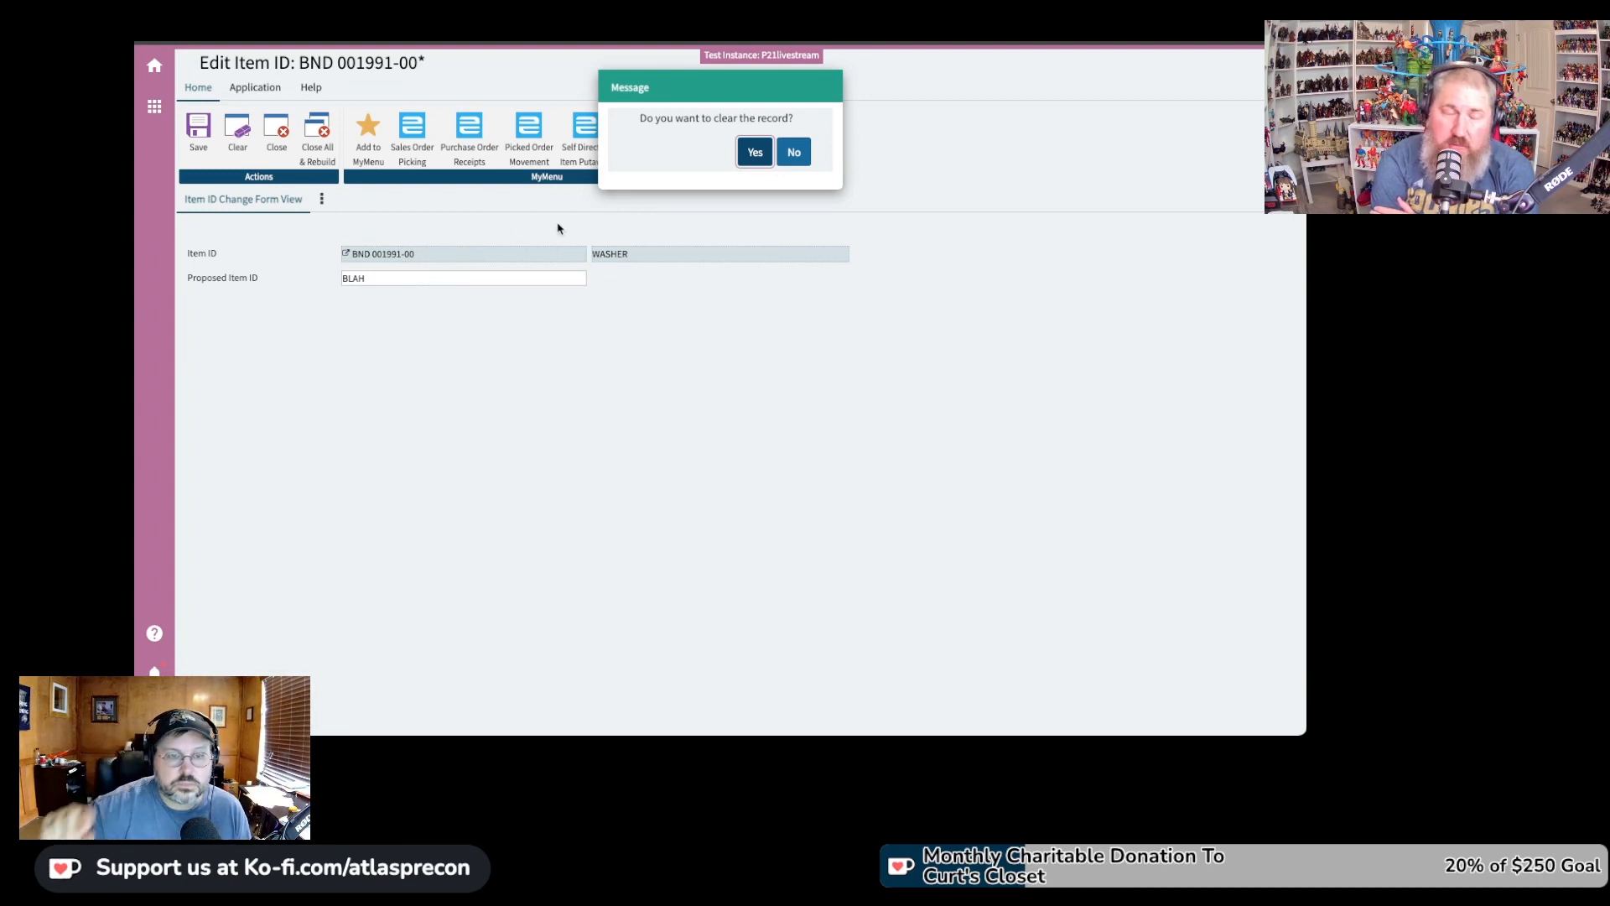
left_click(744, 153)
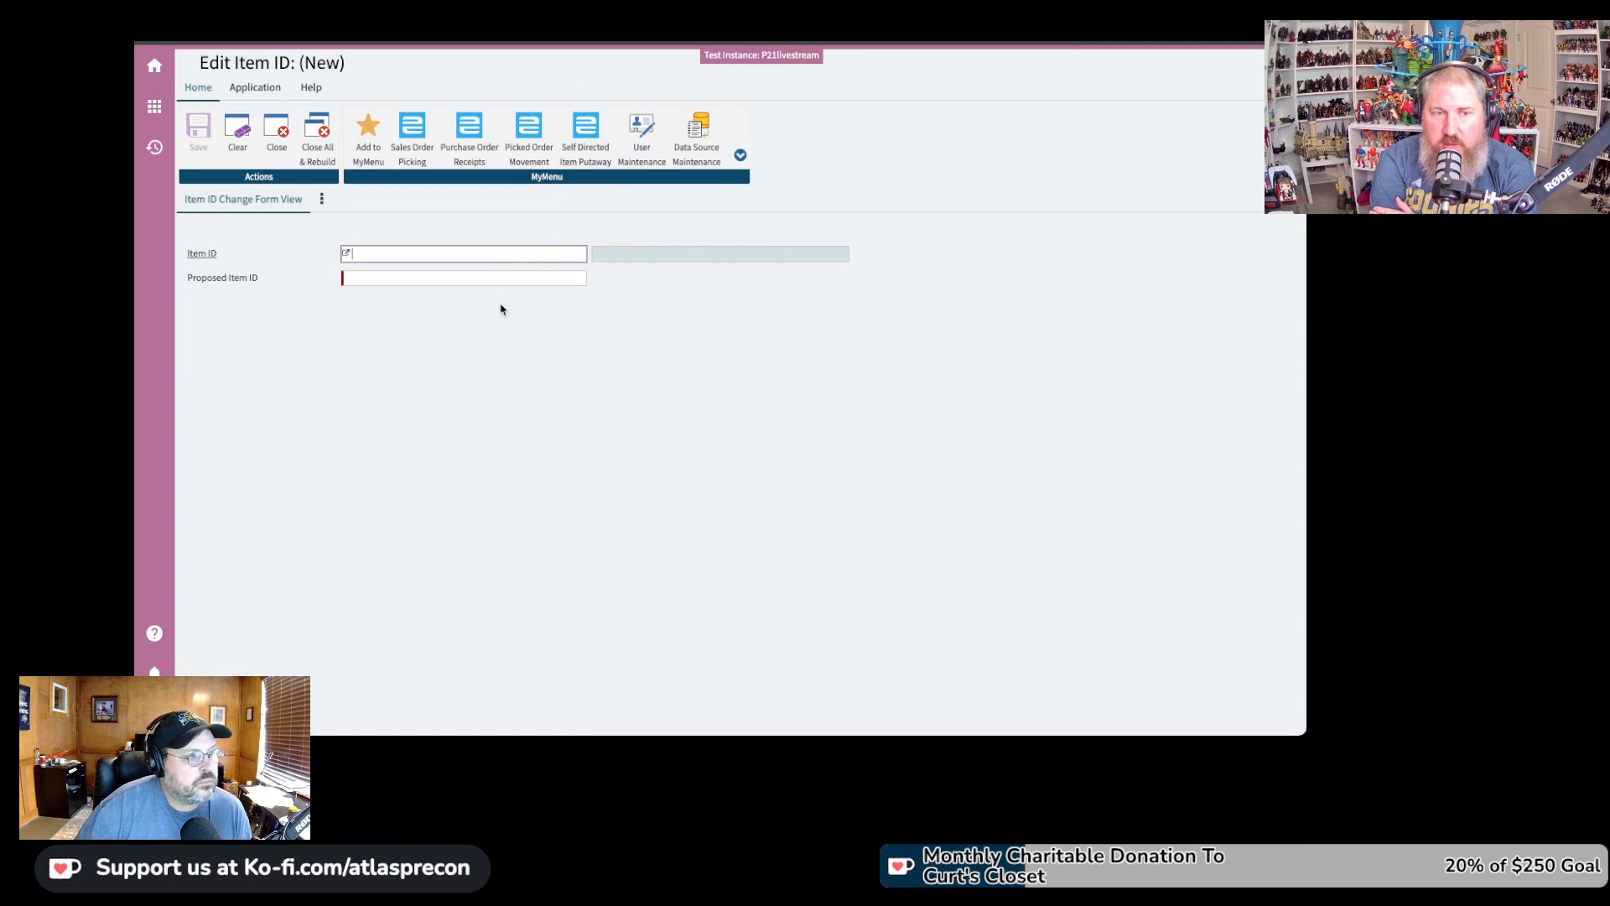